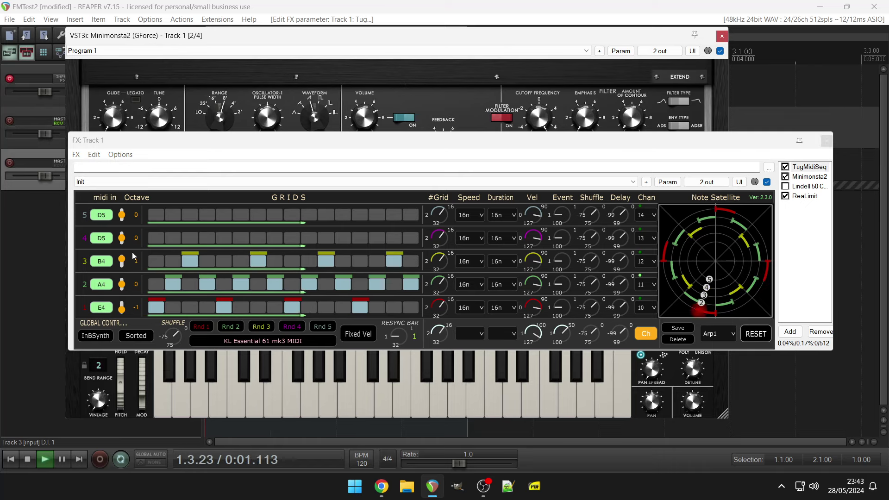
Set row 4 to 20 grid steps and activate its steps 8, 11, 12, 16 and 20
click(280, 236)
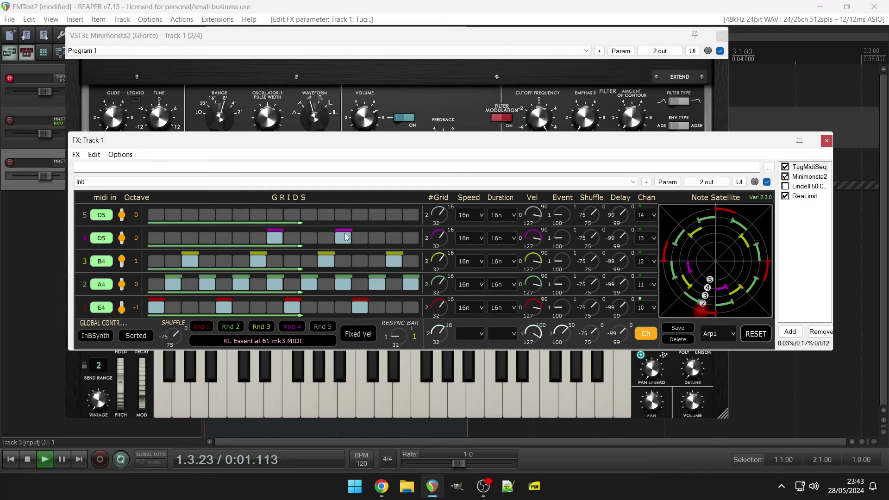
drag(438, 237, 435, 215)
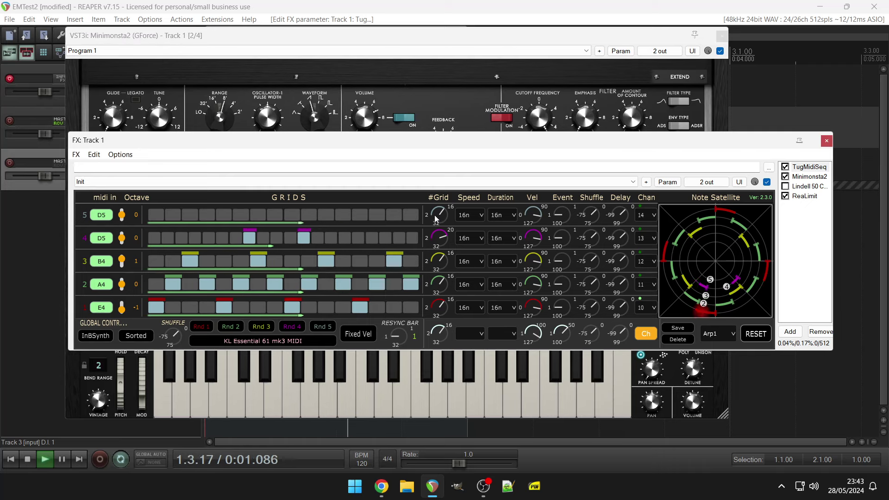
click(353, 239)
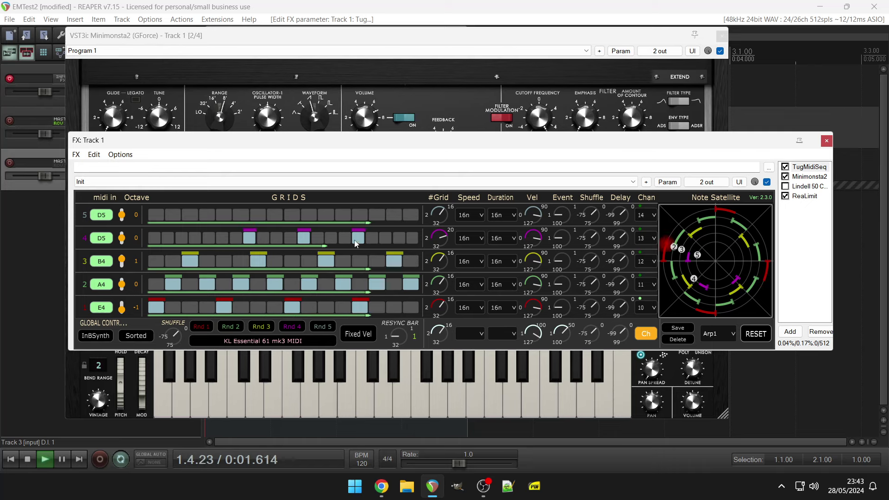
click(295, 241)
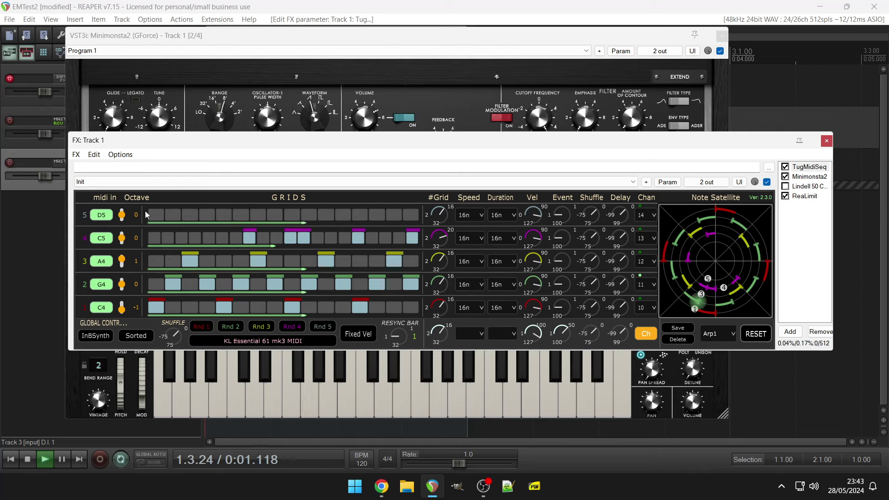
Randomize row 5's pattern and set its velocity to 94, event to 11, shuffle to 24 and delay to -24
click(327, 329)
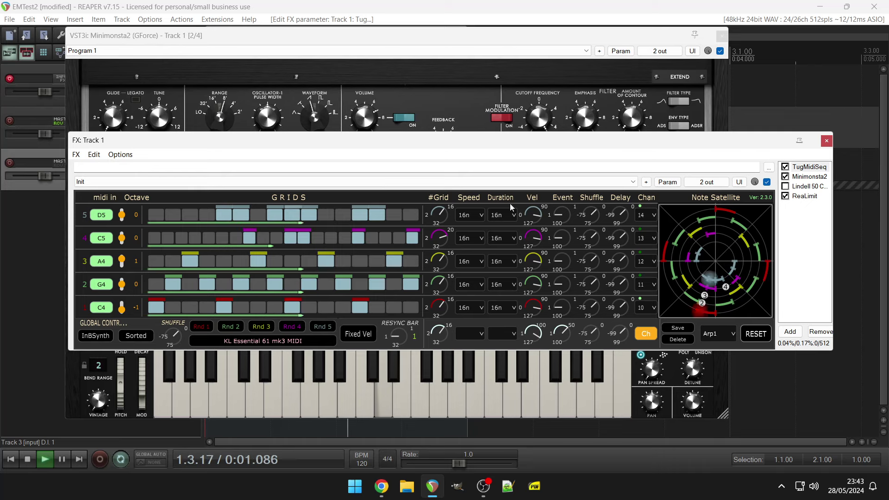
scroll(535, 211, up, 4)
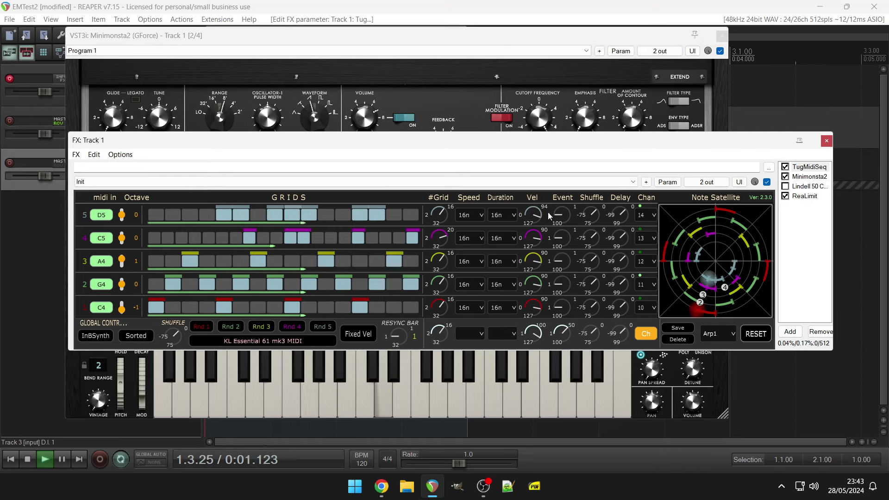
scroll(562, 215, up, 2)
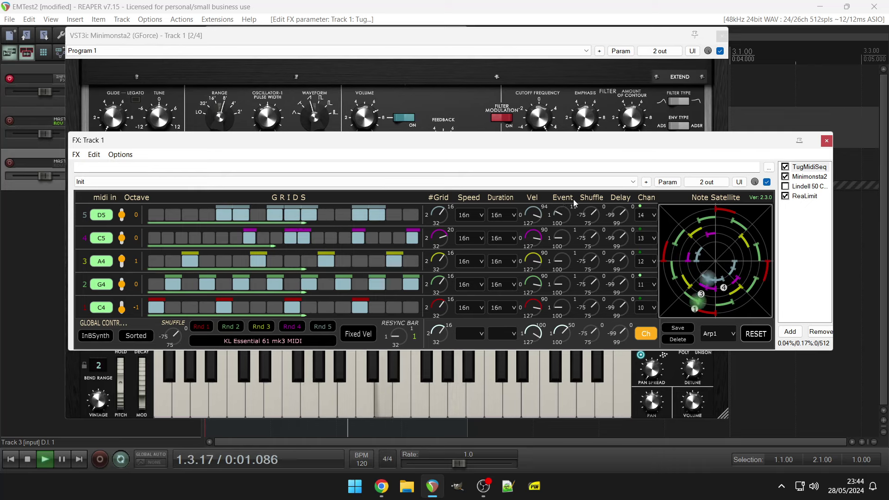
drag(593, 215, 624, 230)
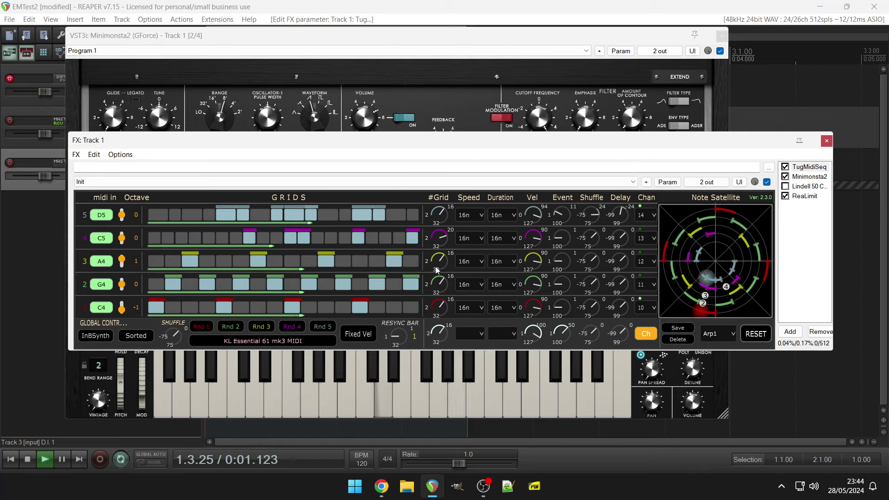
Set row 1 to 10 grid steps, with event at 19 and velocity at 61
drag(437, 306, 442, 333)
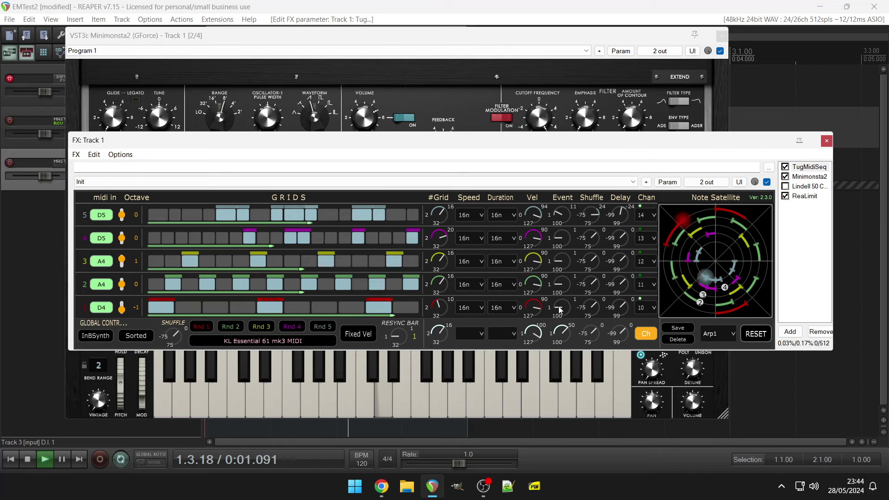
drag(560, 310, 560, 287)
drag(535, 308, 533, 339)
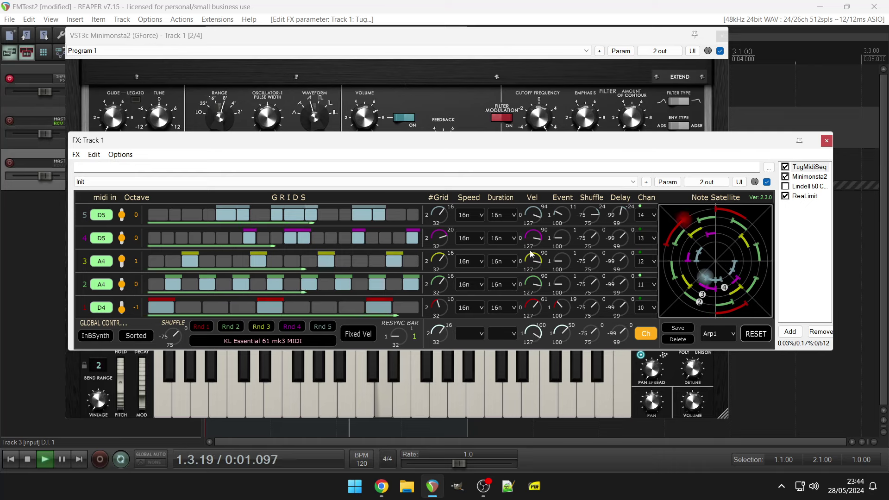
Set row 2 to 19 grid steps and activate its last step
drag(446, 272, 441, 266)
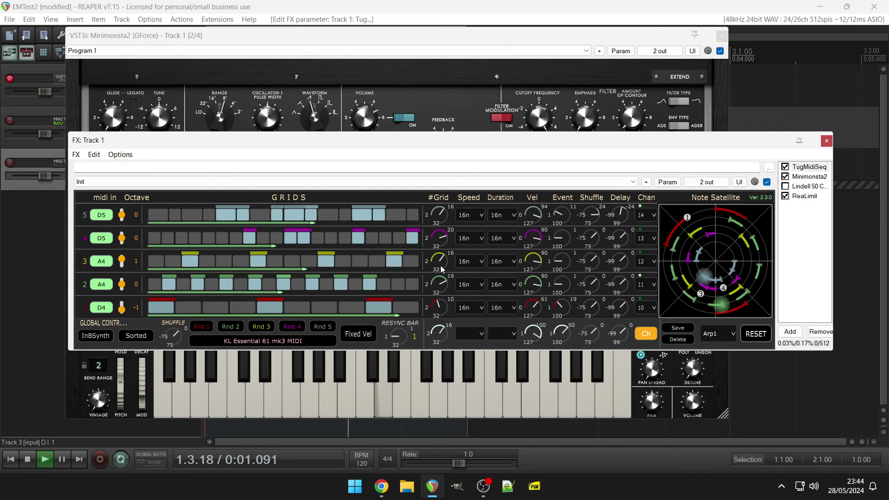
click(412, 284)
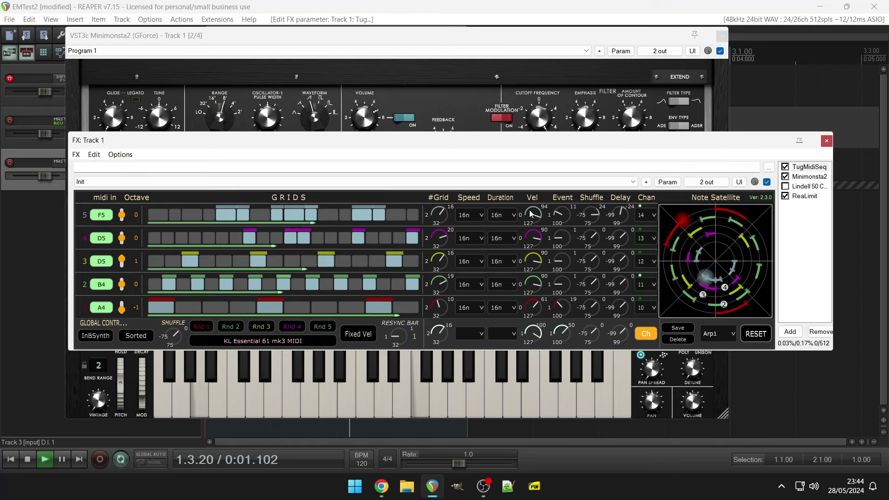
Set row 4's shuffle to -67 and row 5's delay to -40
drag(605, 142, 588, 130)
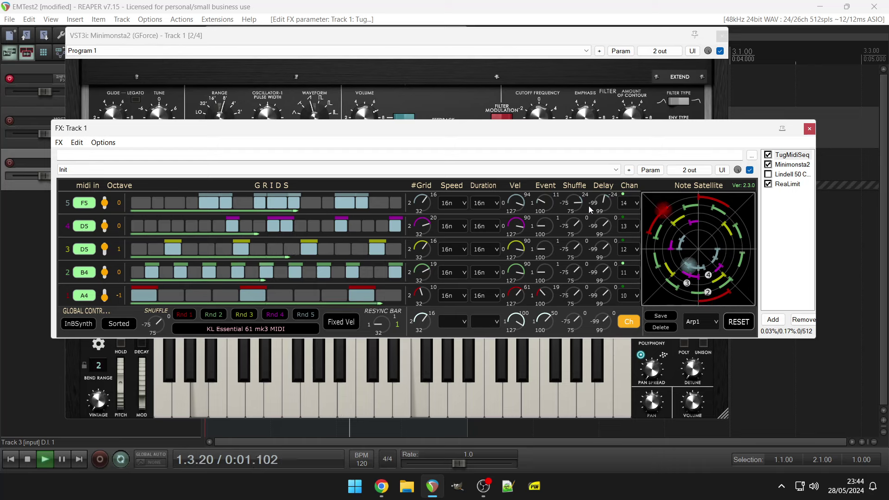
drag(577, 226, 565, 278)
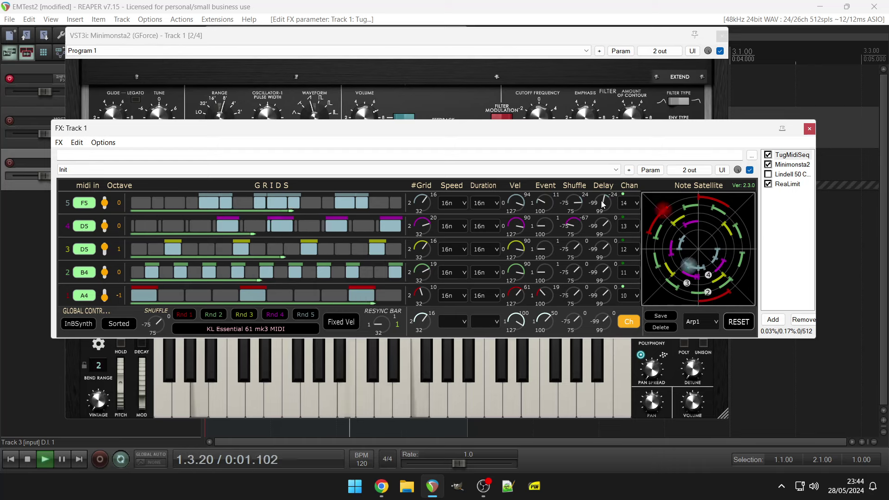
drag(603, 203, 599, 232)
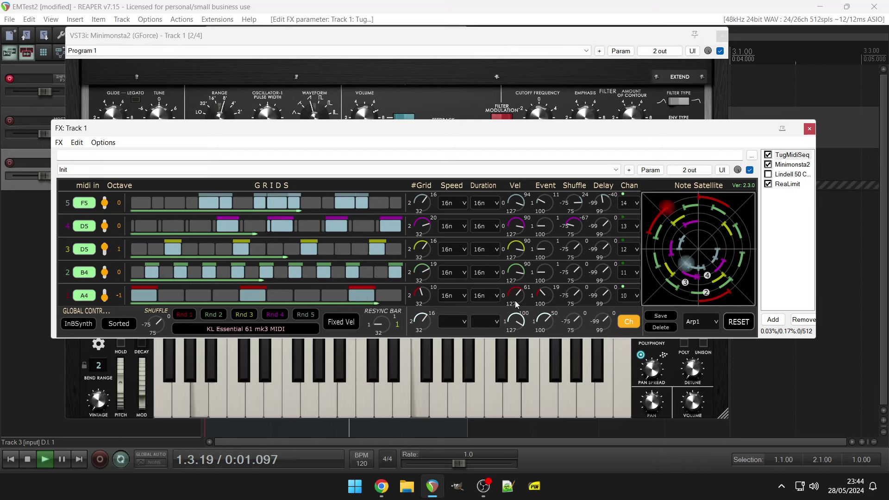
Set the velocity of row 1 to 127 and of row 2 to 32, and randomize row 3's pattern
drag(515, 301, 531, 234)
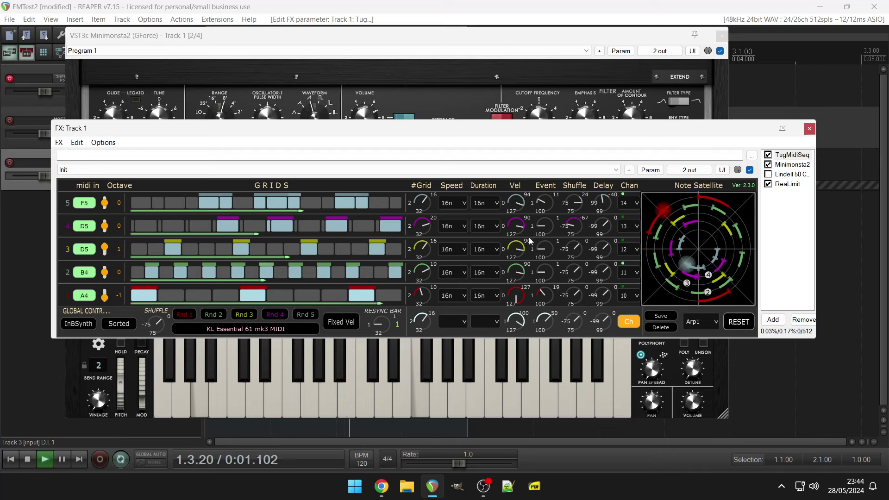
drag(516, 266, 514, 324)
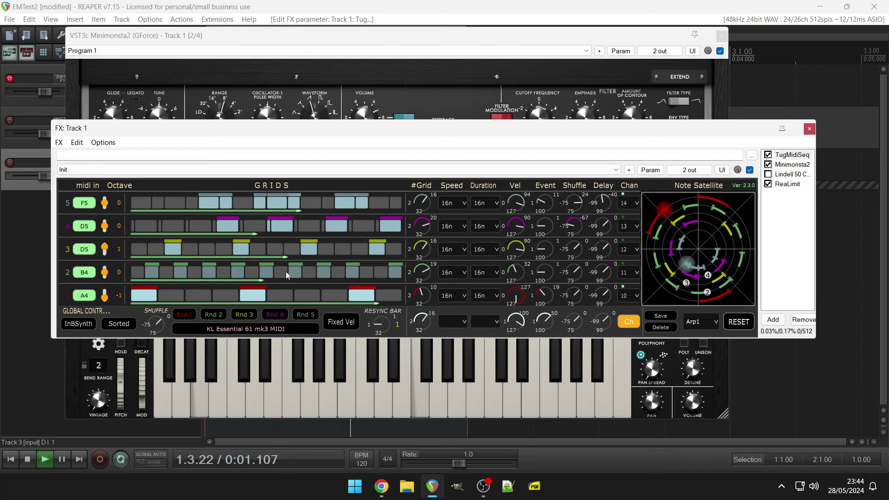
click(244, 314)
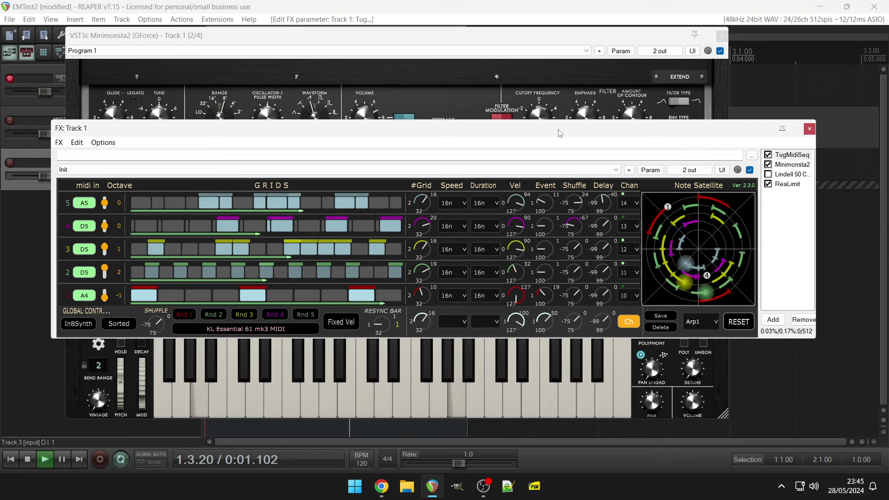
Uncover the Minimonsta2 voice settings behind the sequencer and switch the synth to Poly mode
drag(559, 128, 548, 102)
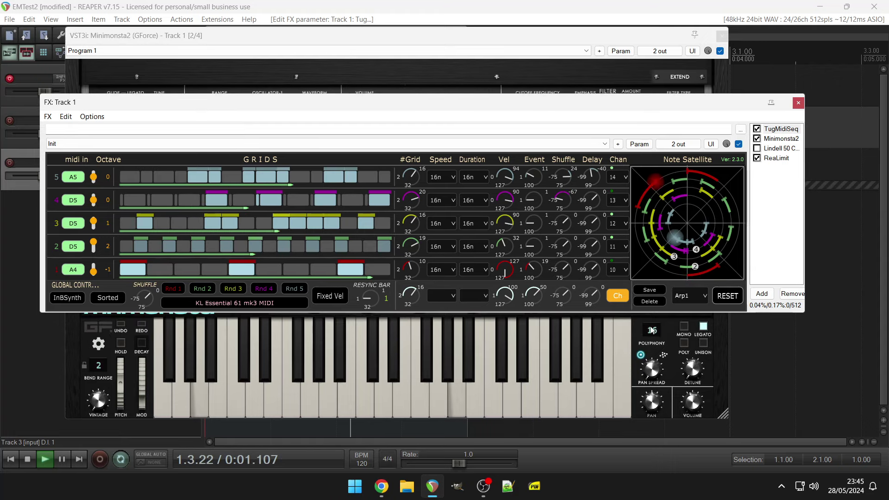
click(689, 348)
click(685, 343)
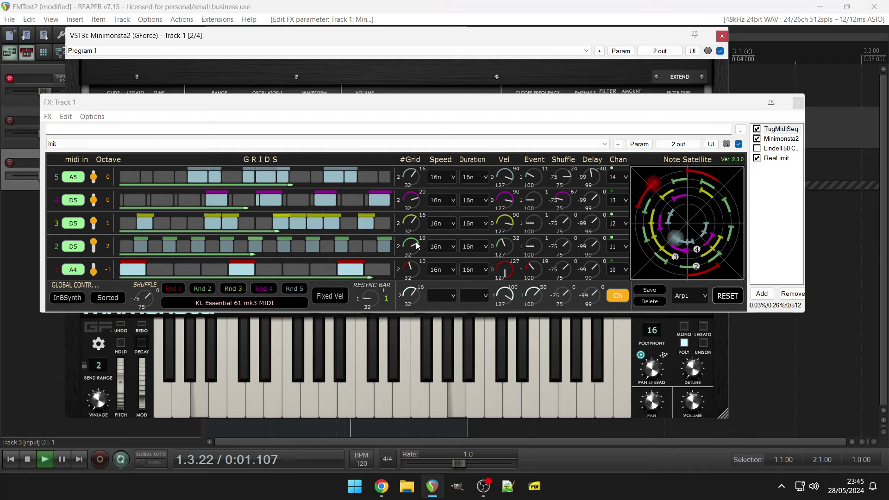
Lower row 3's octave to -2 and activate the third step of row 5
drag(98, 225, 95, 231)
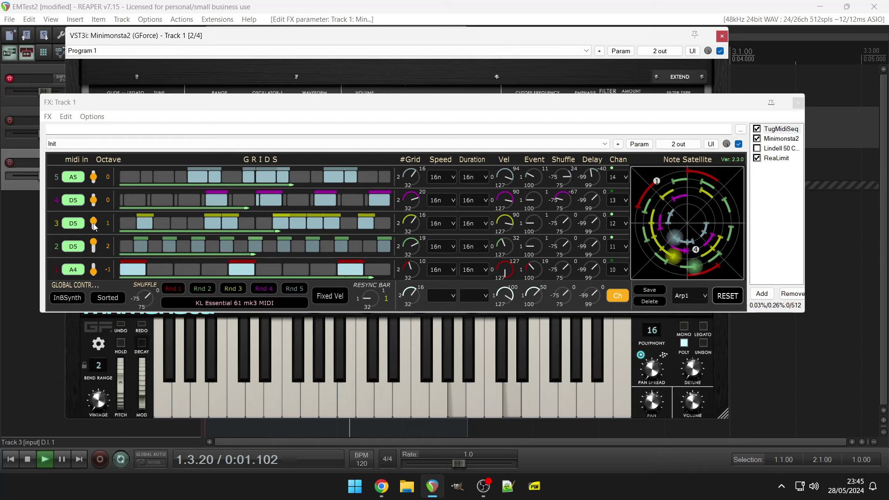
click(165, 173)
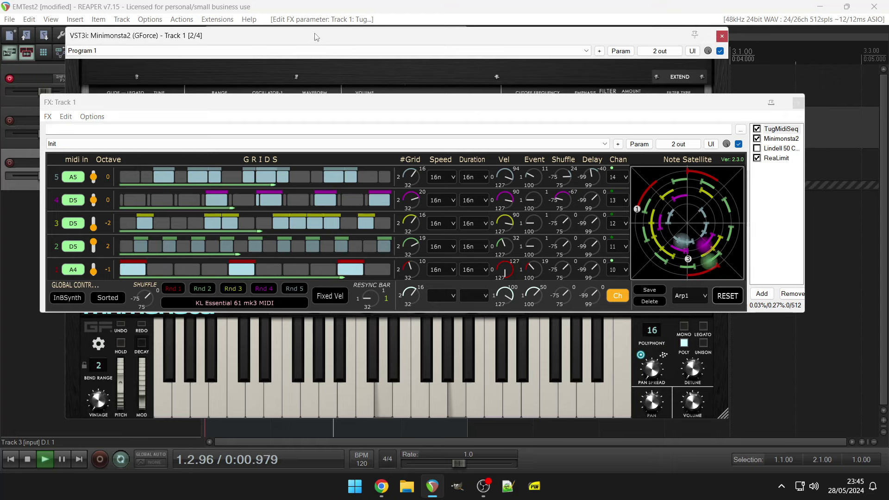
Shift the Minimonsta2 window slightly down and load the SynthPop pattern preset in the sequencer
drag(315, 31, 307, 49)
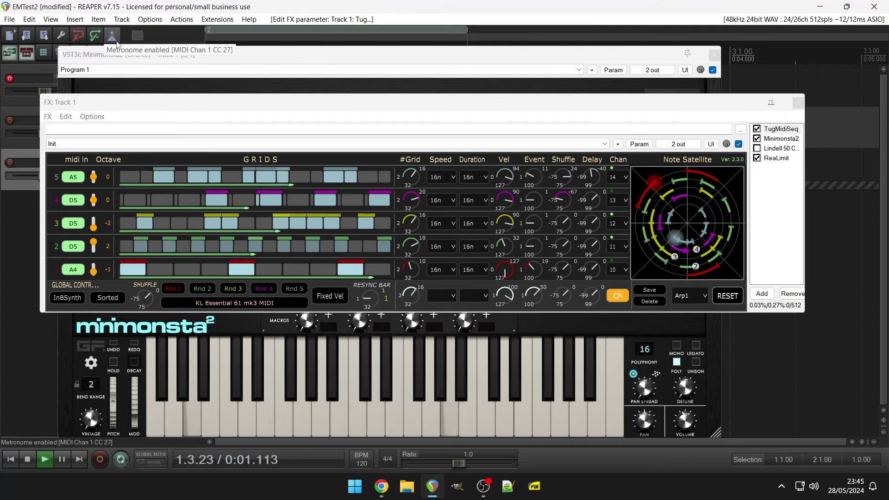
click(756, 251)
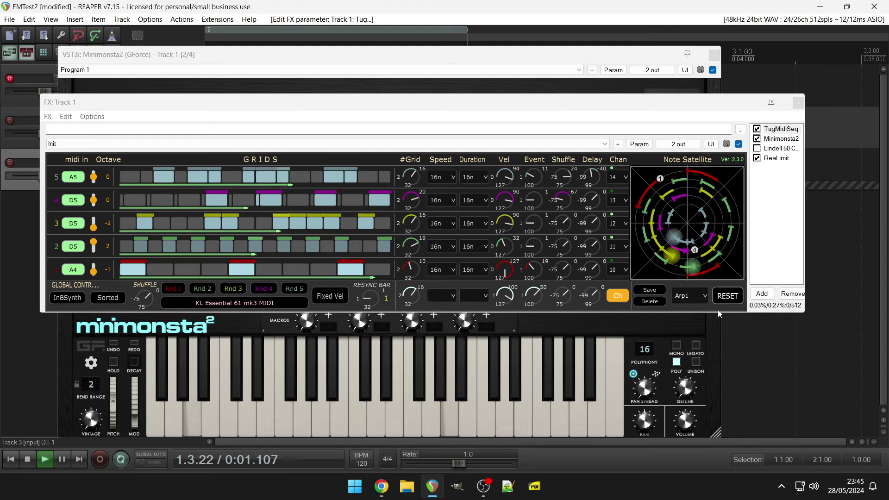
click(699, 296)
click(702, 313)
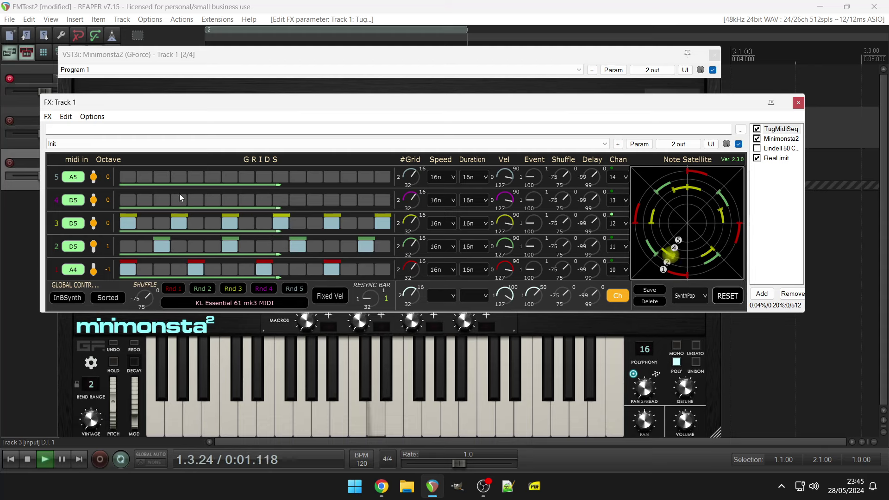
Activate steps 5, 12 and 14 of row 5 and raise that row's octave to 2
click(195, 178)
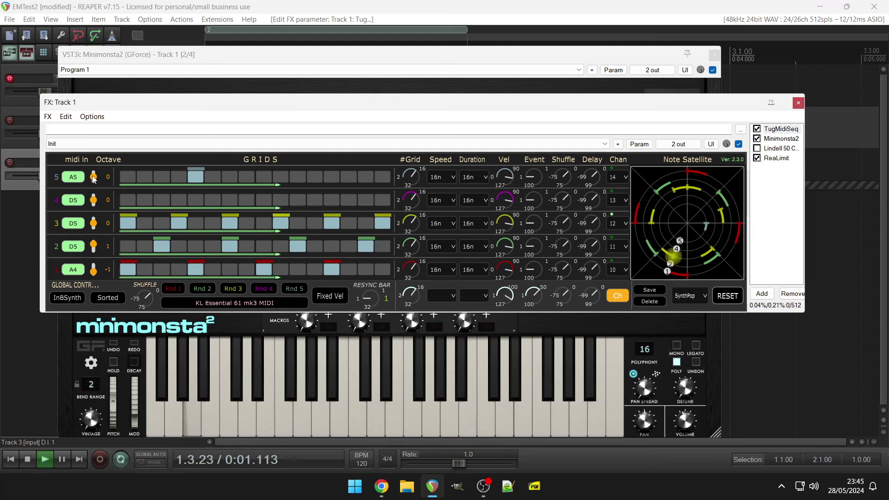
scroll(93, 178, up, 1)
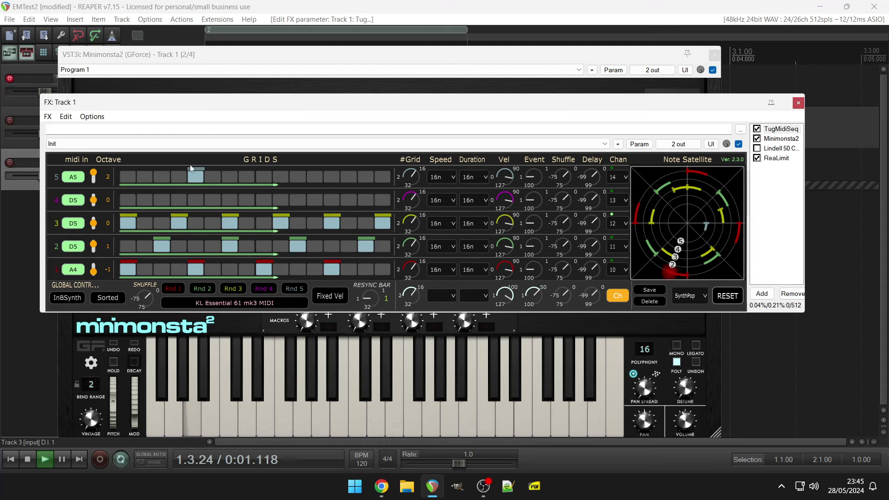
click(319, 177)
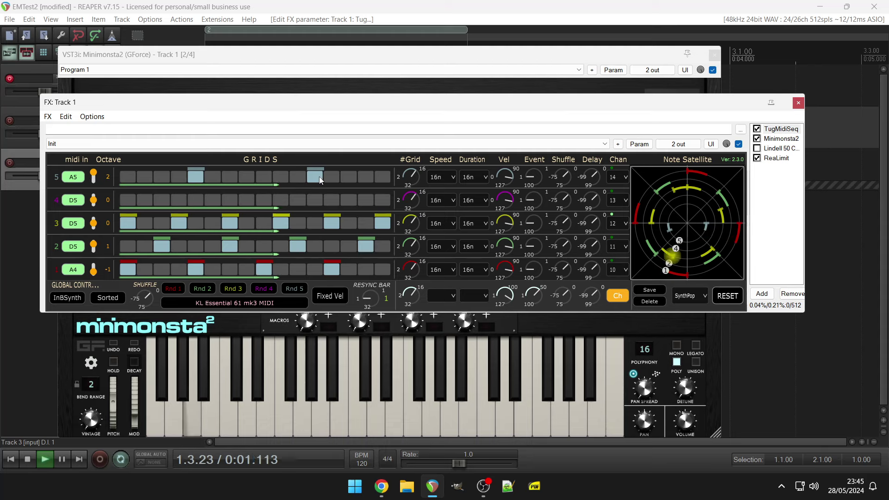
click(350, 177)
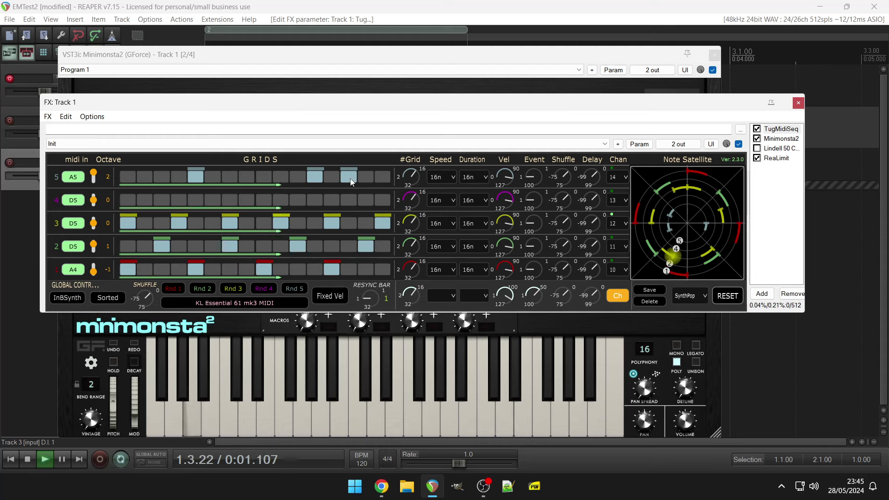
Set row 5 to 21 grid steps and activate its steps 3 and 19
drag(412, 169, 412, 149)
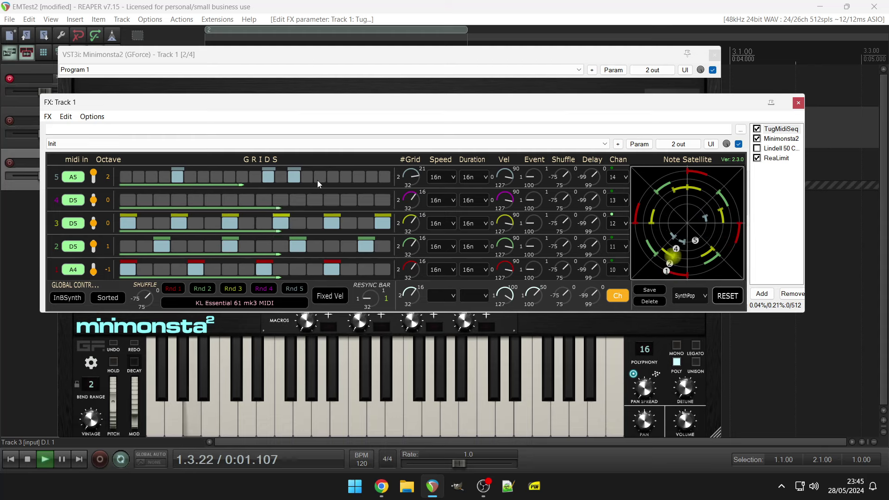
click(358, 177)
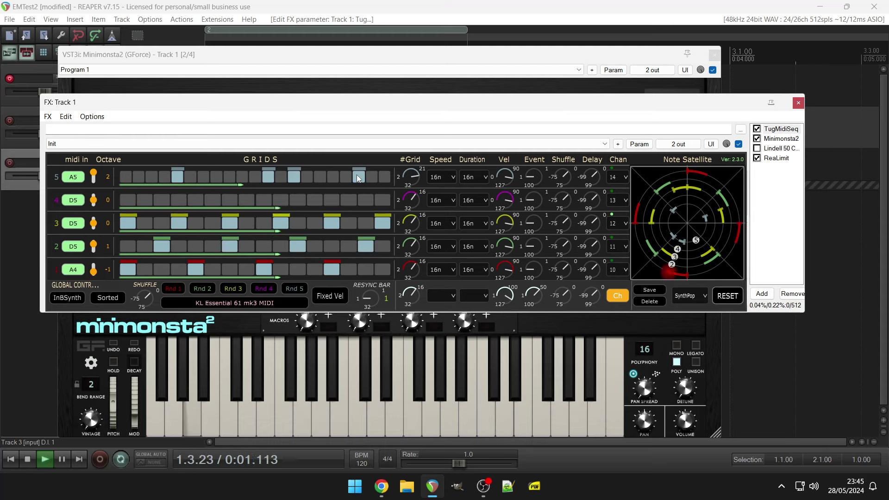
click(155, 179)
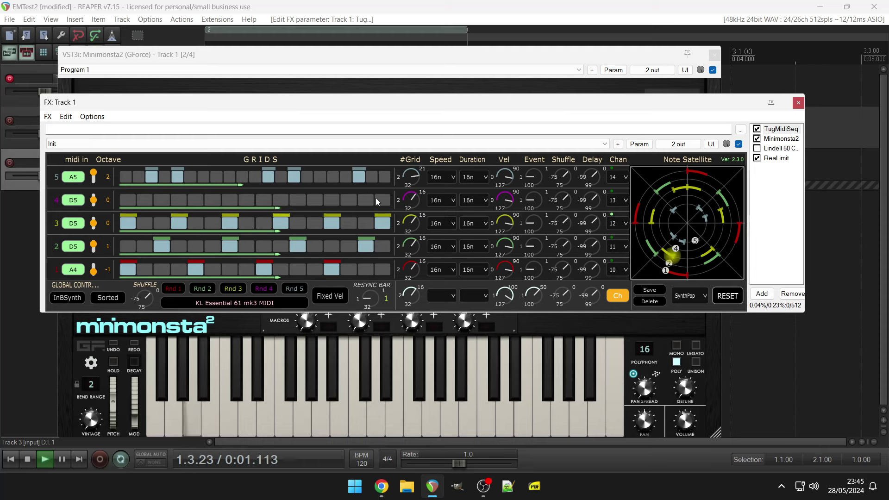
Set the global grid count to 18, then row 5's grid count to 21, event to 11 and shuffle to -60
drag(415, 294, 416, 291)
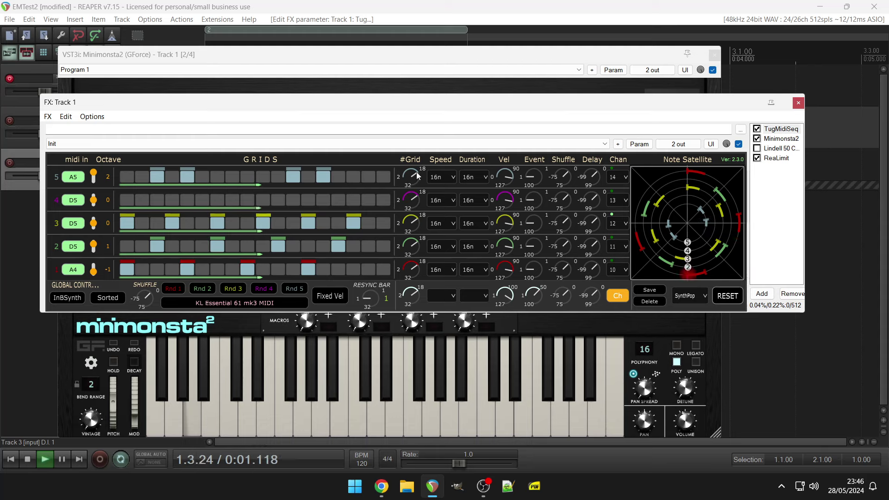
drag(416, 171, 418, 163)
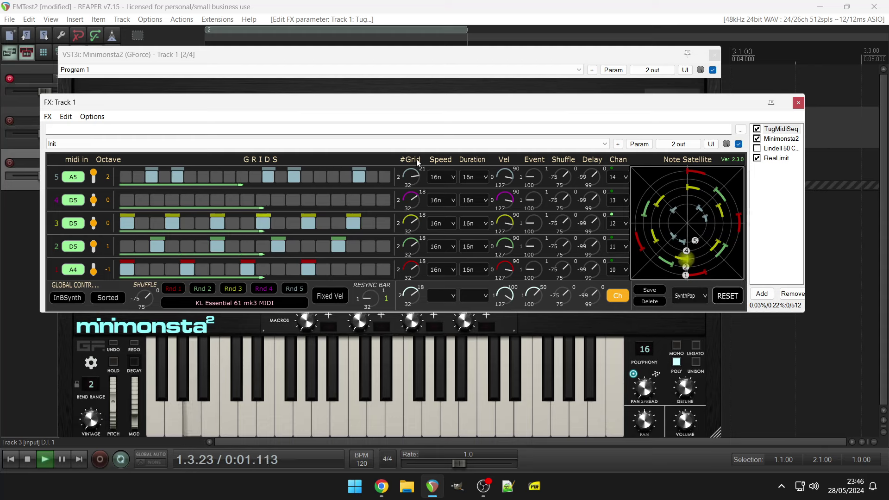
drag(534, 177, 555, 216)
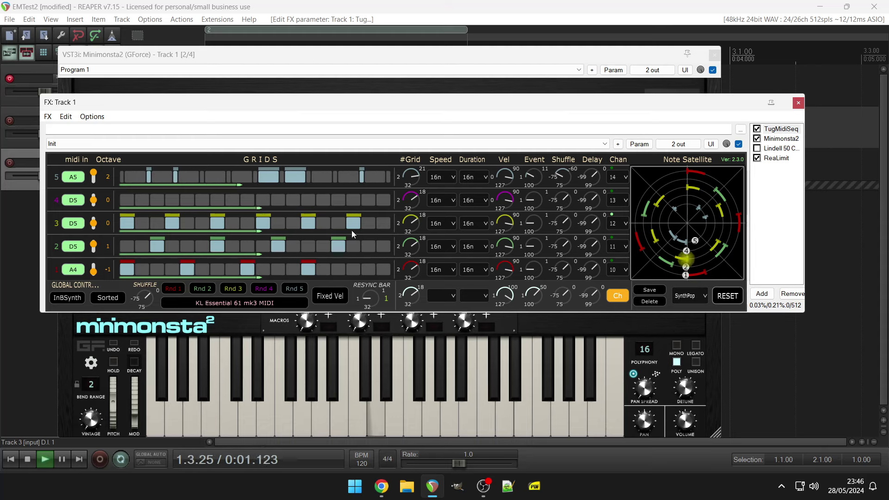
Move the sequencer window down to expose Minimonsta2's filter, adjust its cutoff frequency, and shift the sequencer window back up
drag(544, 112, 513, 177)
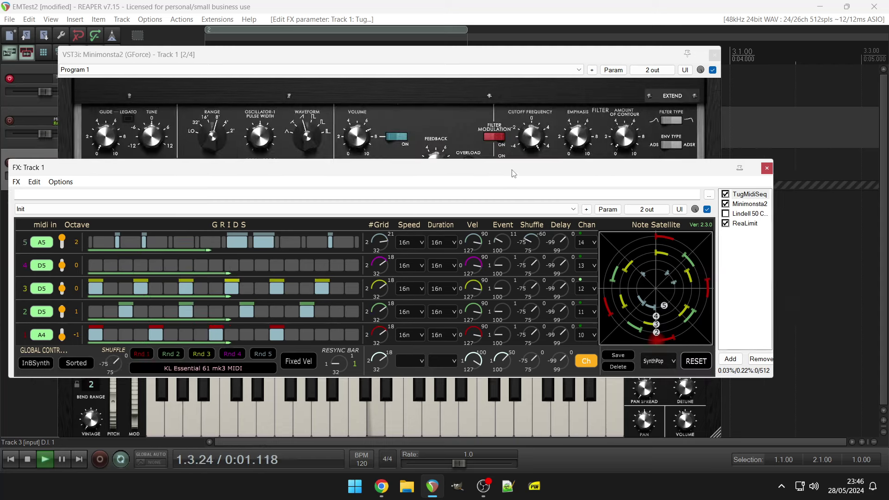
click(531, 144)
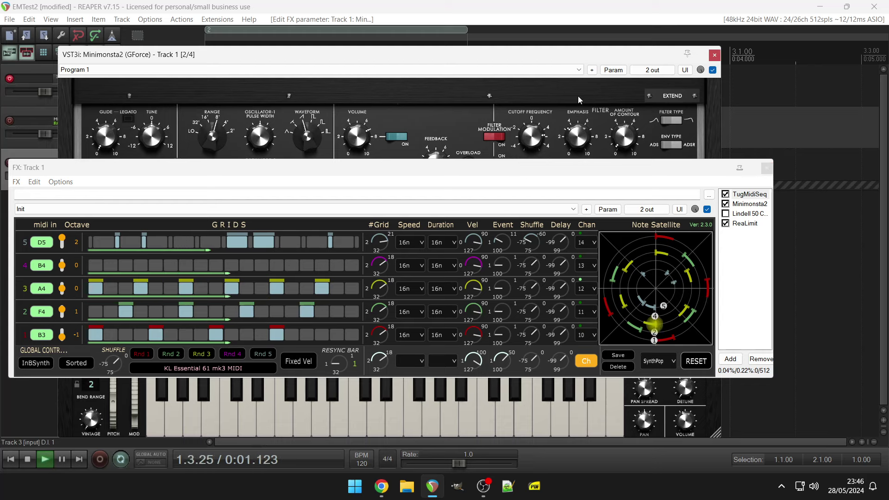
drag(528, 168, 549, 139)
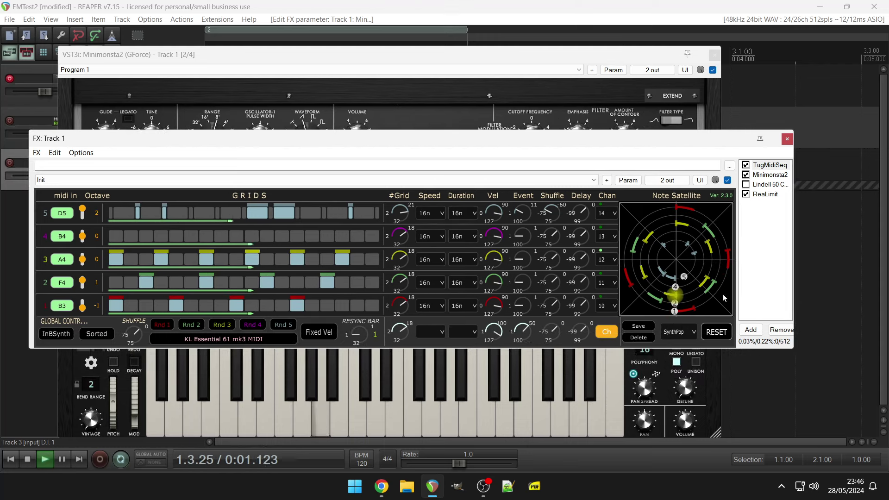
Load the DrumLike pattern preset and activate steps 10, 12 and 13 of row 5
click(676, 333)
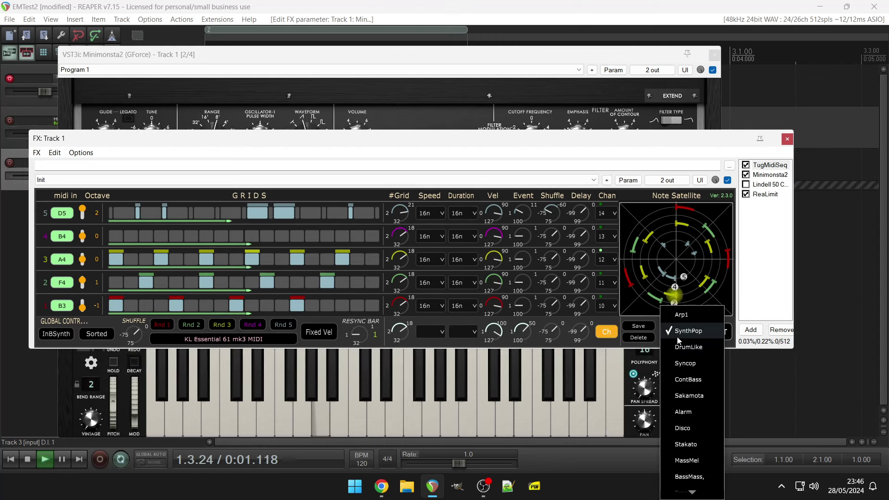
click(680, 346)
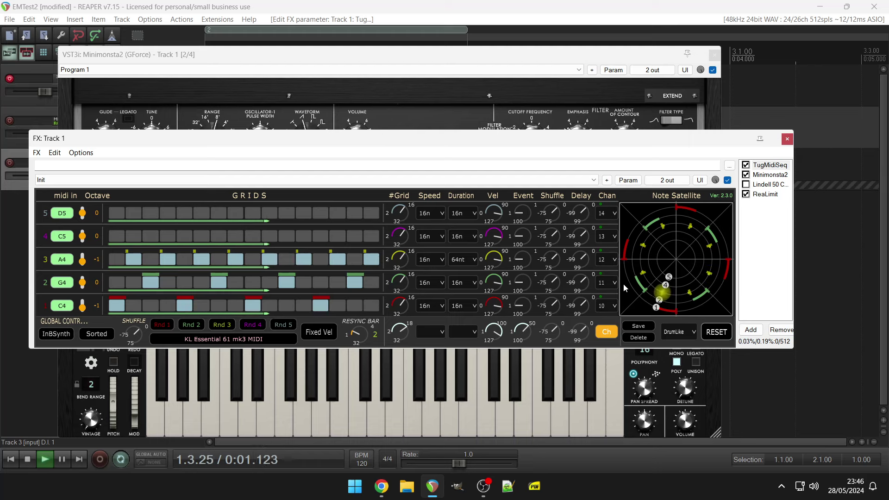
click(272, 214)
click(310, 214)
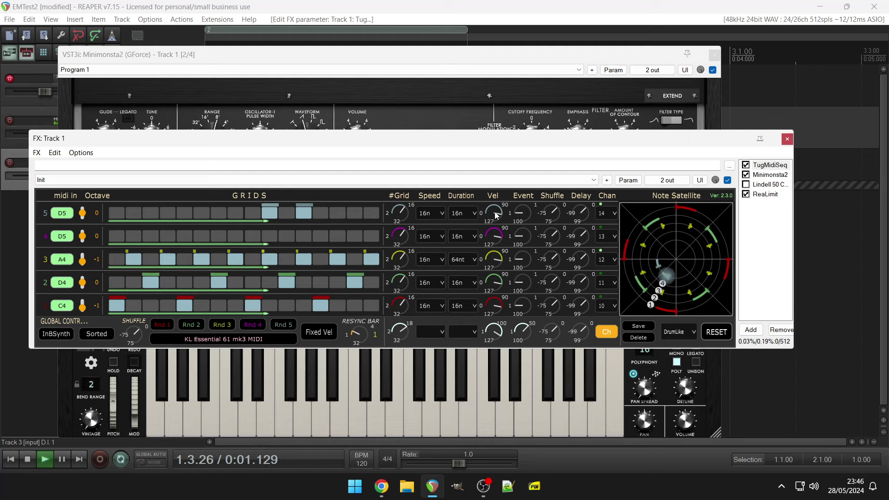
click(321, 213)
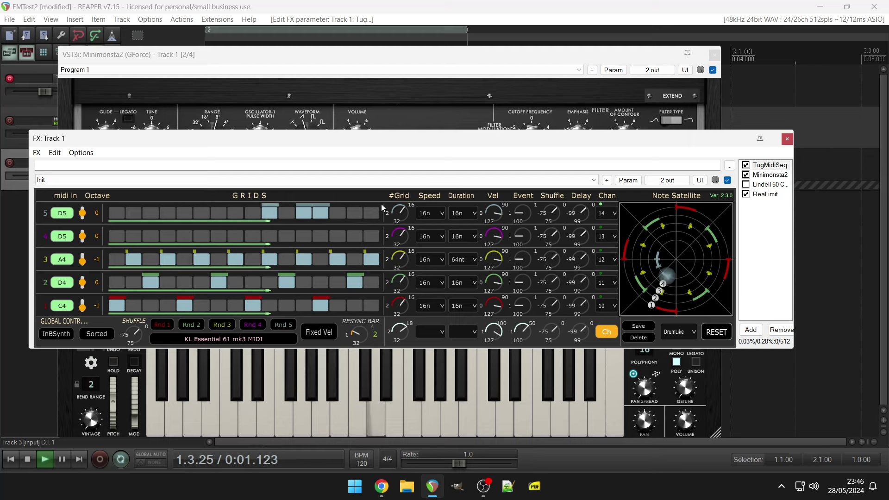
Set row 5's velocity to 118, grid count to 14 and delay to 15, and row 1's grid count to 11
drag(485, 213, 401, 224)
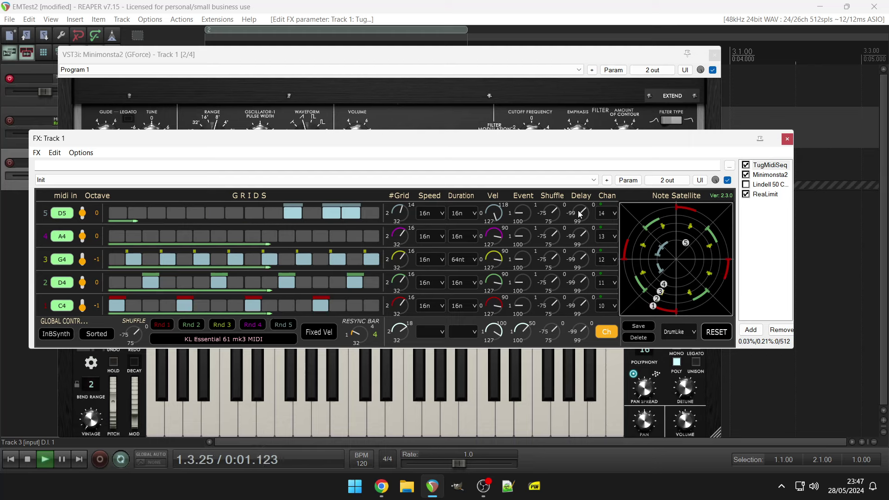
drag(580, 214, 577, 201)
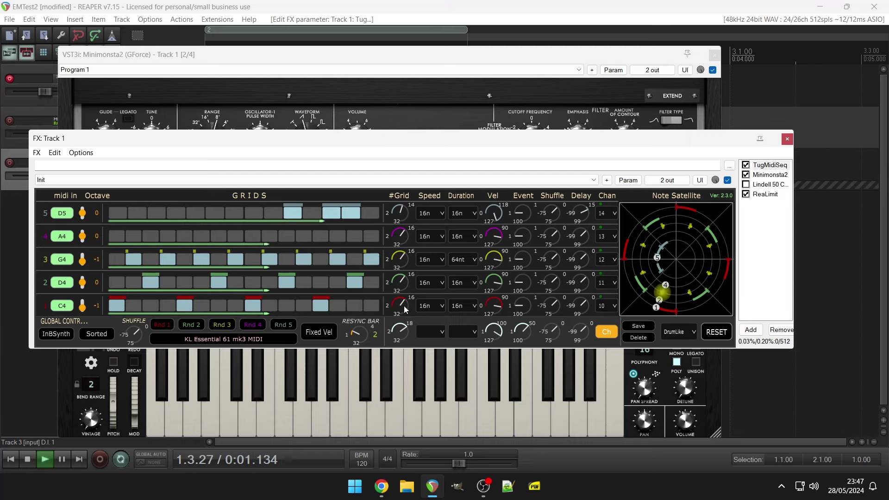
drag(402, 307, 403, 331)
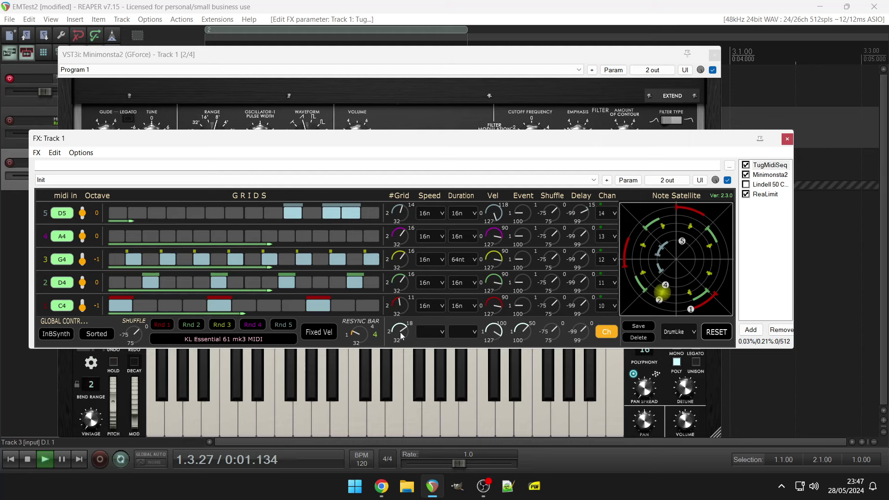
Randomize row 4's steps twice and set its grid count to 10 and velocity to 71
click(259, 326)
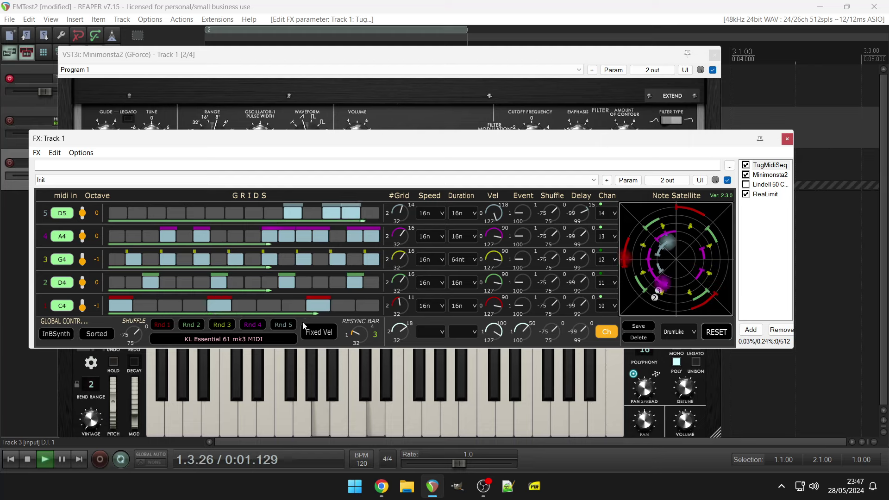
click(252, 327)
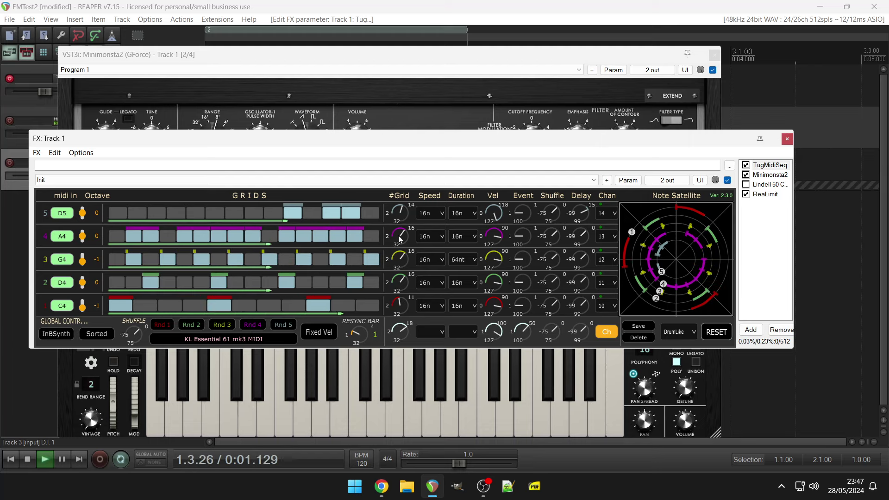
drag(399, 239, 397, 265)
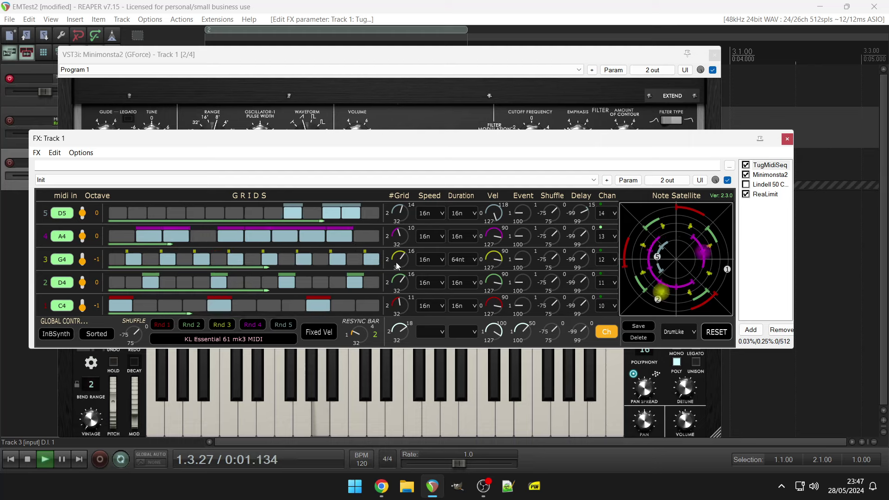
drag(489, 240, 488, 259)
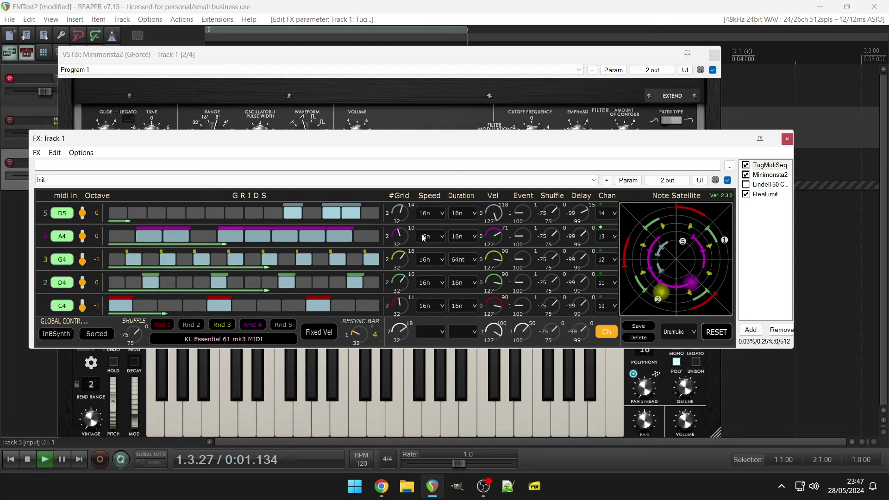
Set row 4's grid count to 6, velocity to 28 and shuffle to -50, and the resync bar to 8
drag(402, 235, 403, 258)
drag(489, 238, 489, 275)
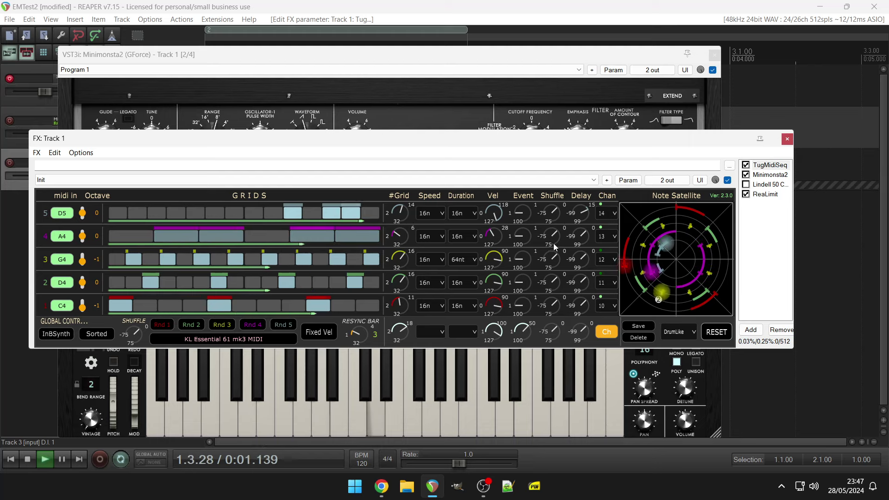
drag(556, 242, 548, 278)
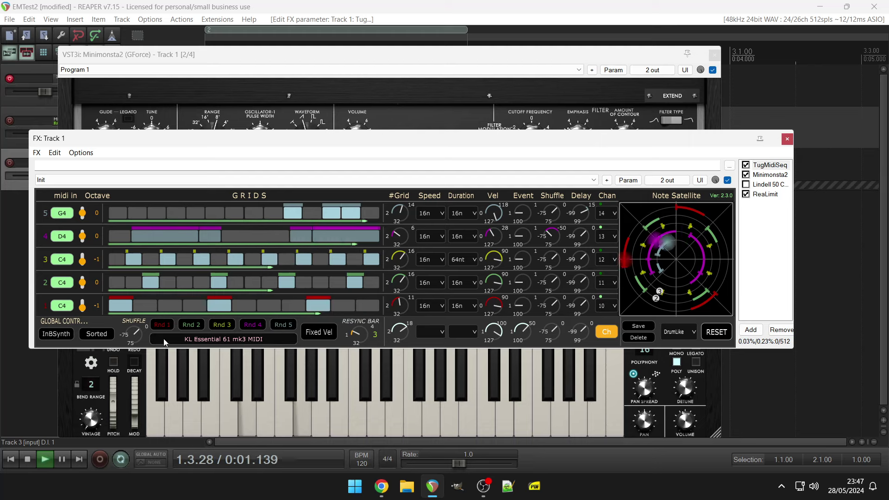
drag(353, 332, 354, 325)
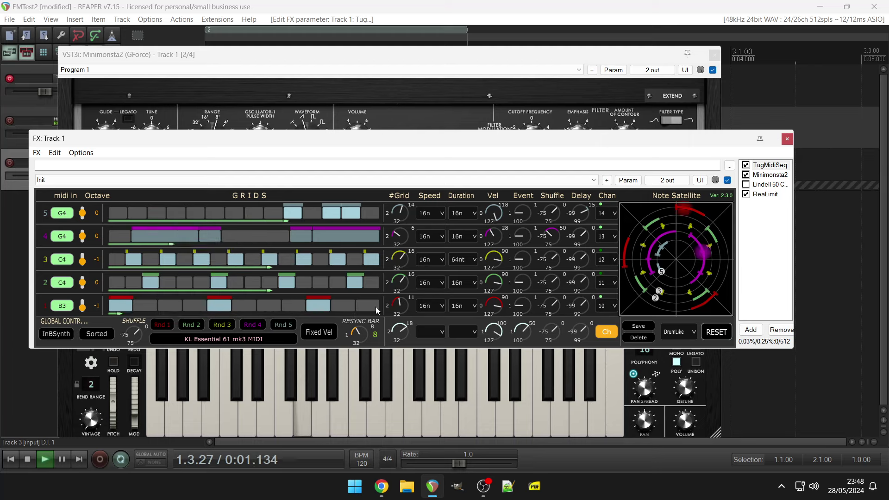
Load the Syncop pattern preset, followed by the ContBass preset
click(674, 332)
click(681, 348)
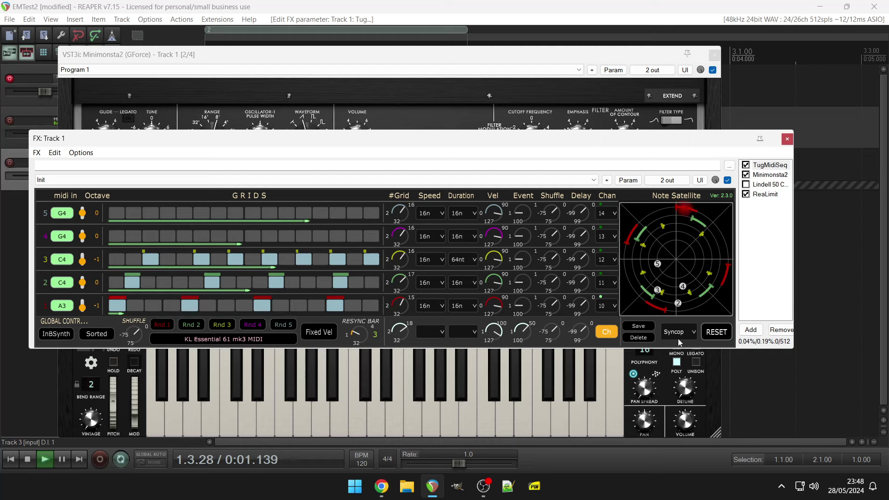
click(677, 333)
click(681, 348)
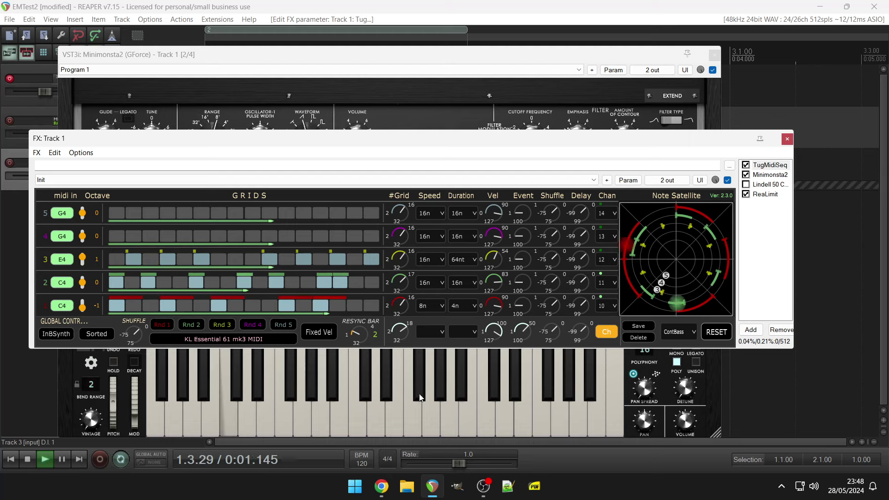
Activate step 8 of row 4 and steps 5 and 13 of row 5
click(236, 236)
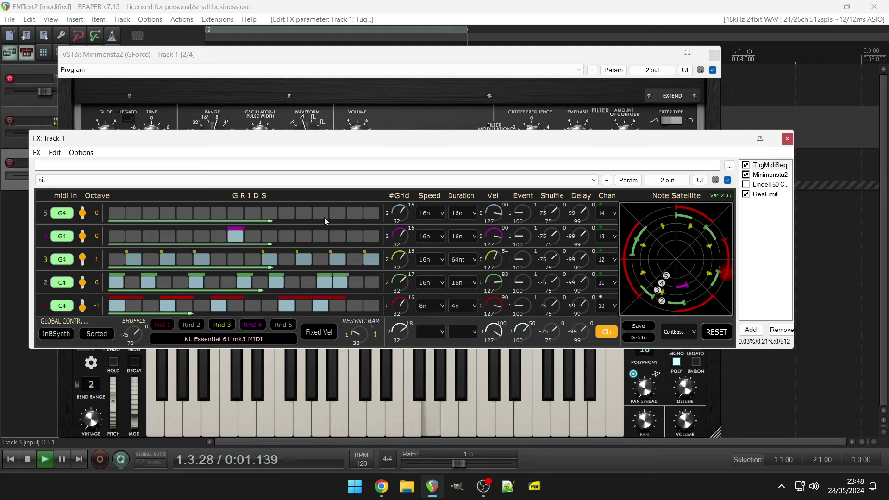
click(324, 213)
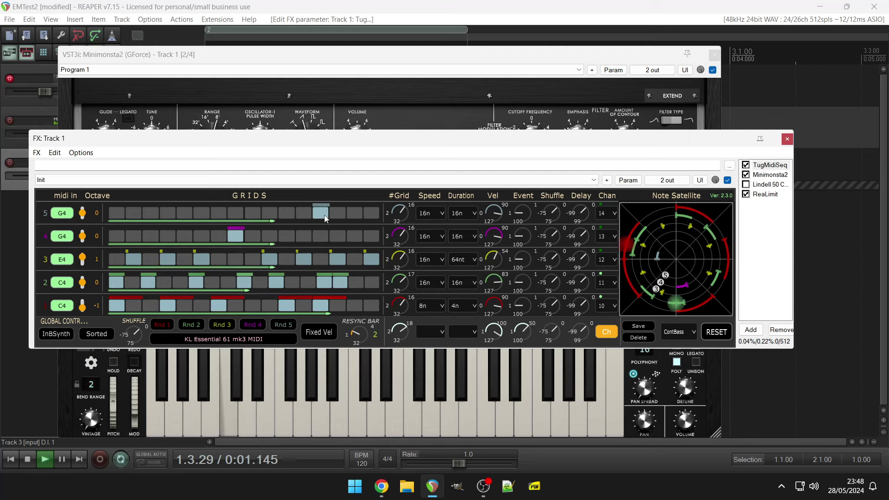
click(178, 214)
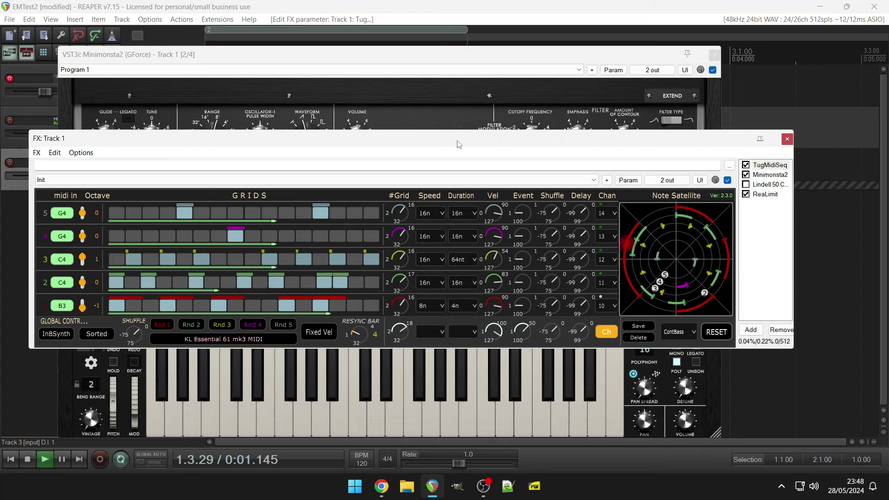
Expand Minimonsta2's extended section, adjust the delay's feedback, amount and left time, and retract the section
drag(459, 144, 463, 165)
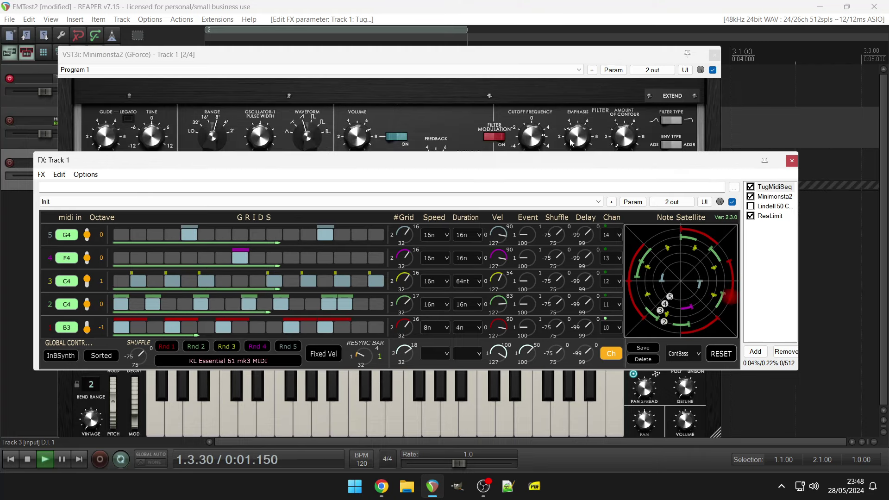
click(675, 96)
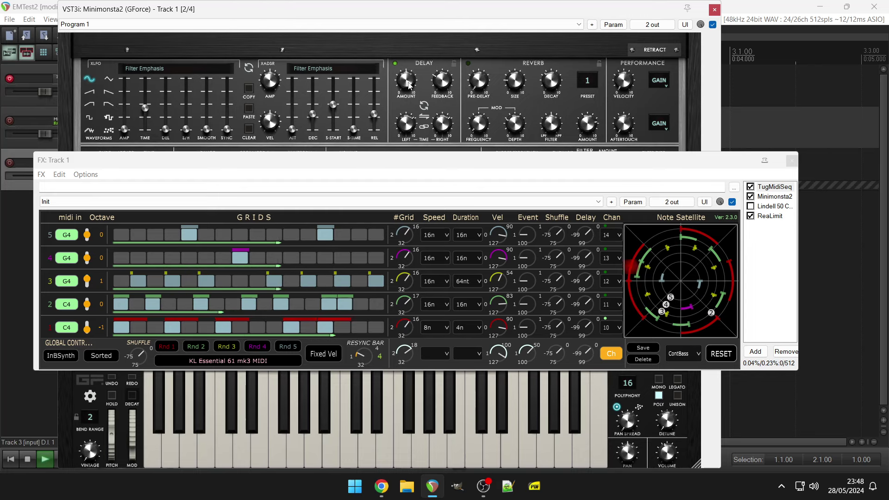
click(438, 82)
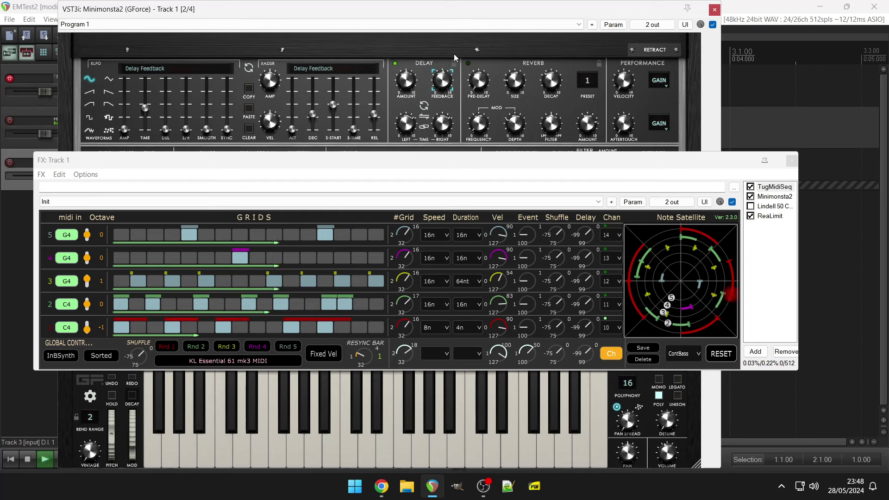
click(411, 78)
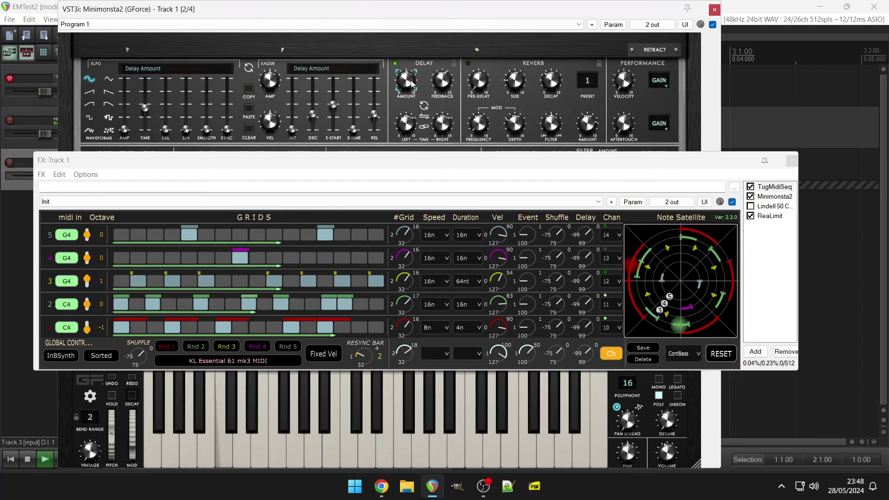
click(403, 132)
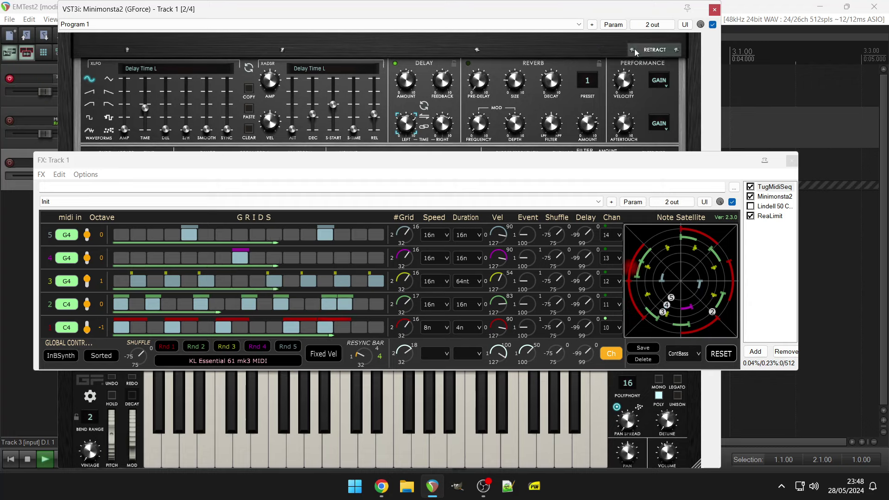
click(660, 49)
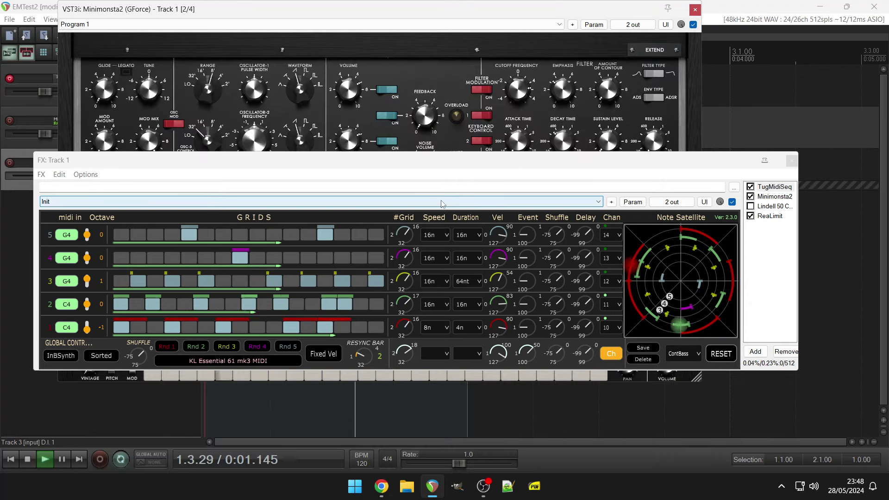
Set row 4's octave to 2 and row 5's octave to -1
drag(87, 258, 88, 256)
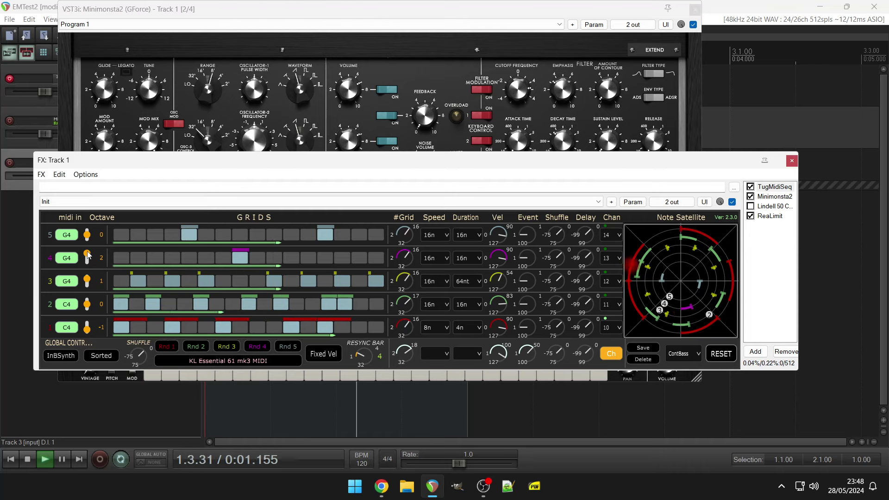
drag(89, 240, 89, 241)
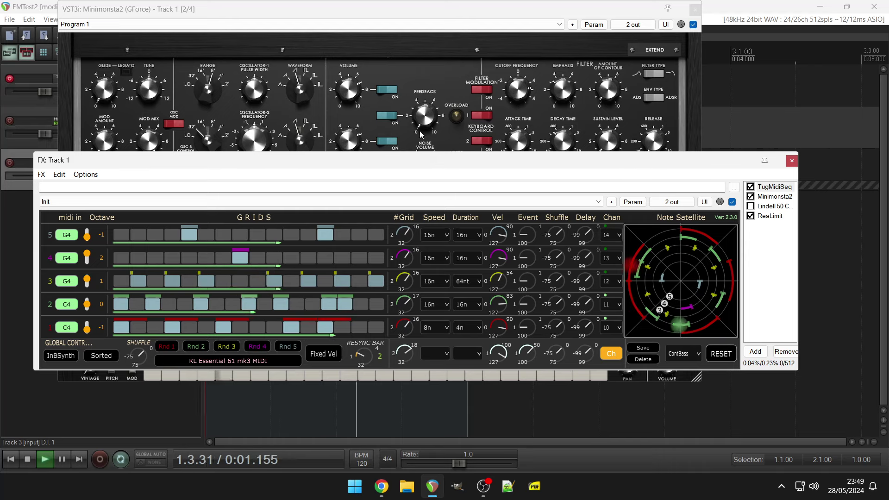
Change Minimonsta2's Oscillator-1 waveform and adjust the filter cutoff frequency, moving the sequencer window lower for access
click(308, 84)
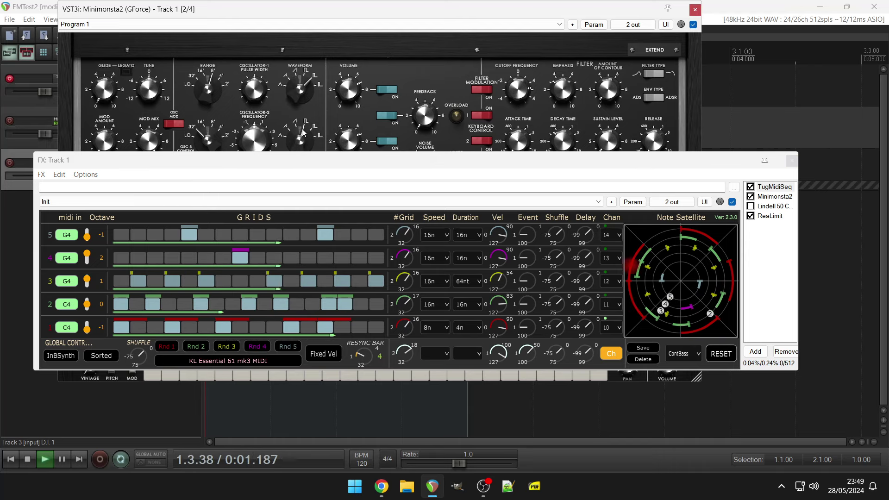
drag(369, 164, 380, 196)
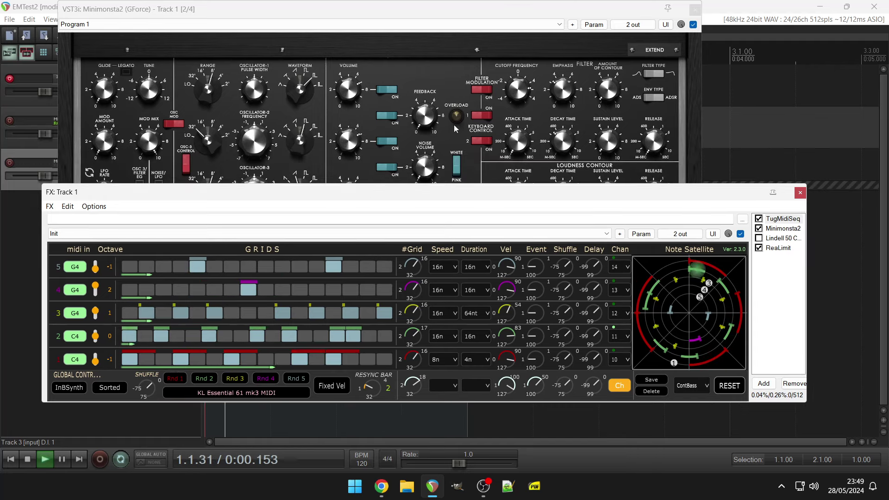
click(514, 105)
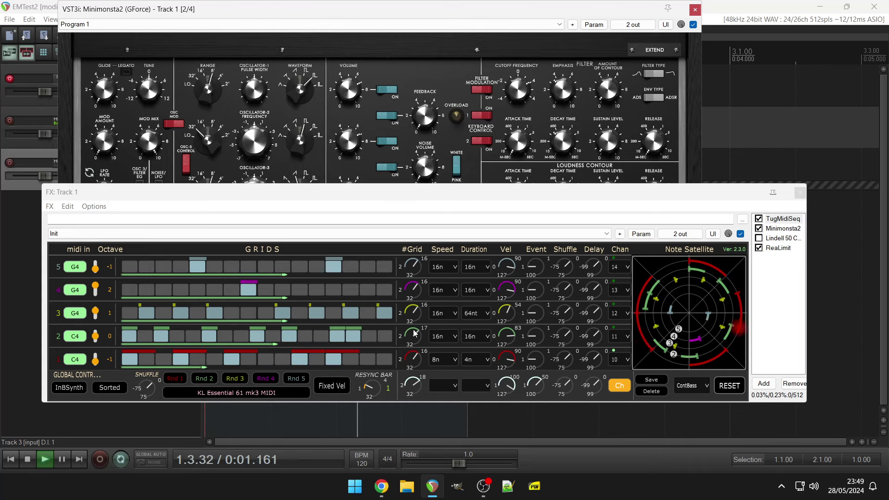
Set row 5's grid count to 14 and activate step 15 of row 4
drag(412, 273, 413, 286)
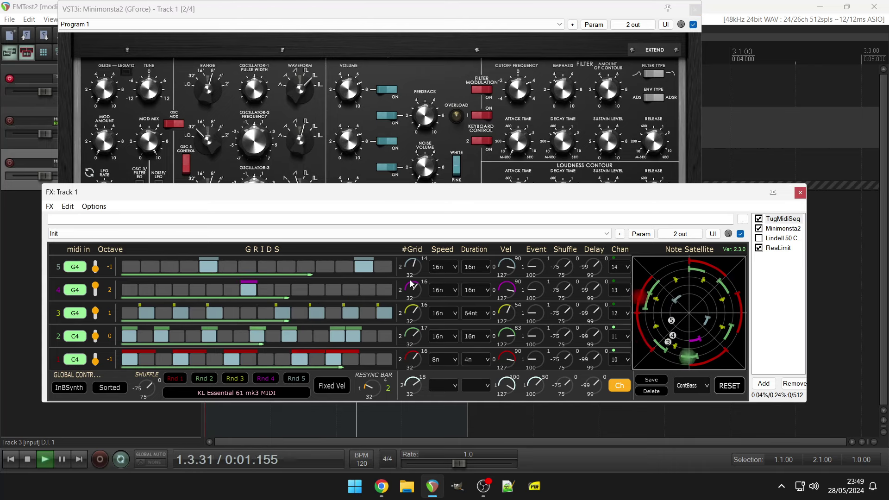
click(367, 289)
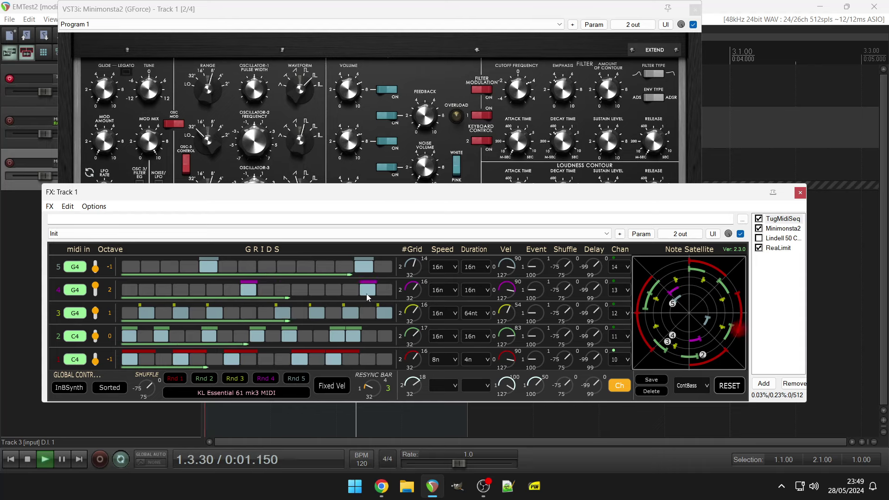
Set row 1's grid count to 12, its velocity to 92 and its event value to 17
drag(406, 353, 412, 381)
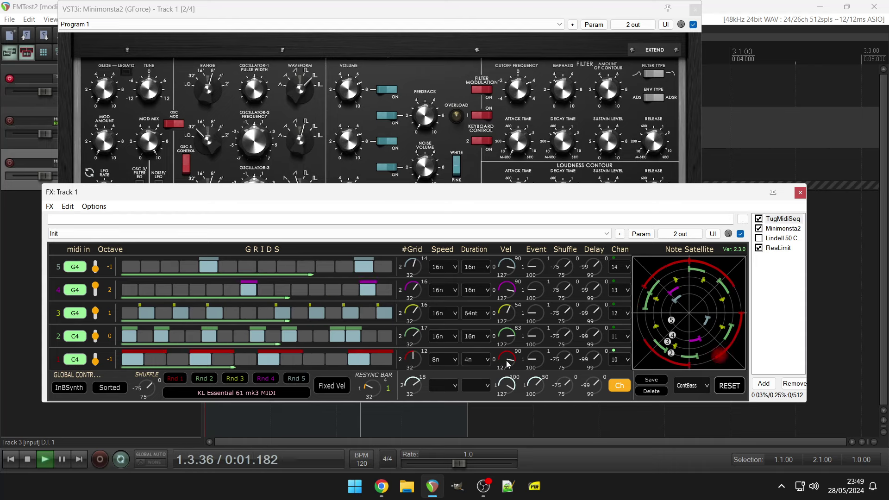
drag(536, 357, 537, 336)
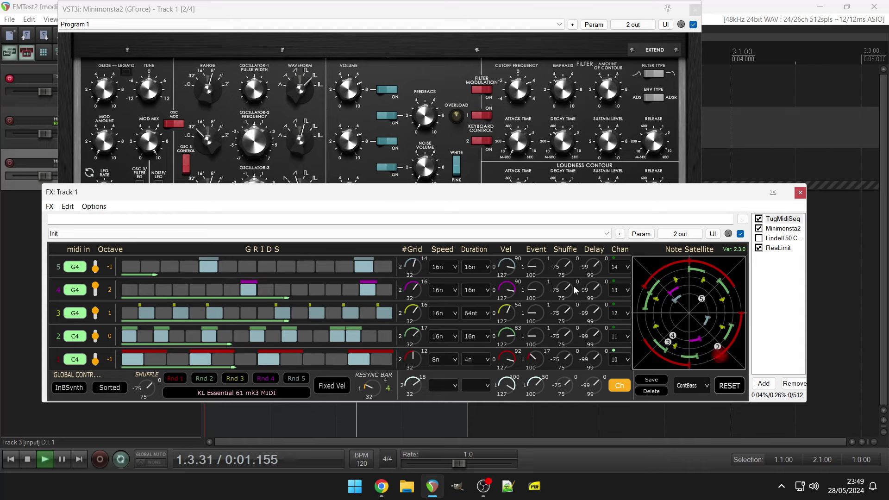
Set the global speed to 16n and the global grid count to 17 for all rows
click(454, 387)
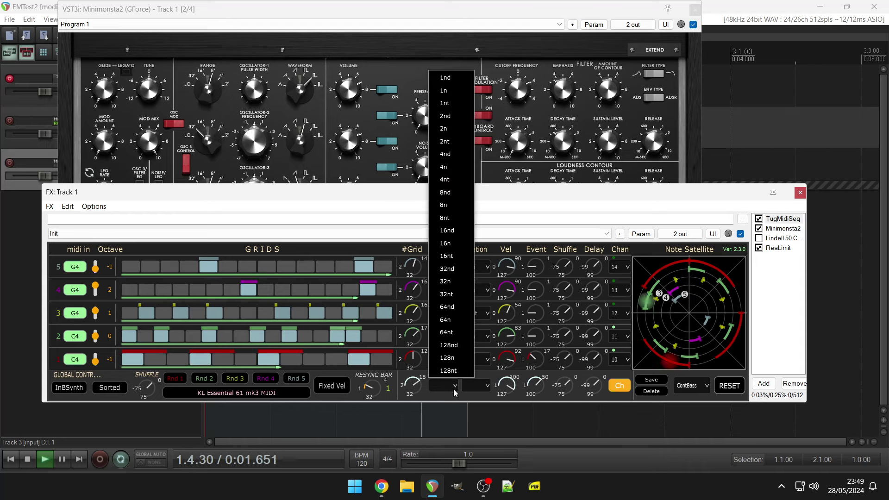
click(448, 244)
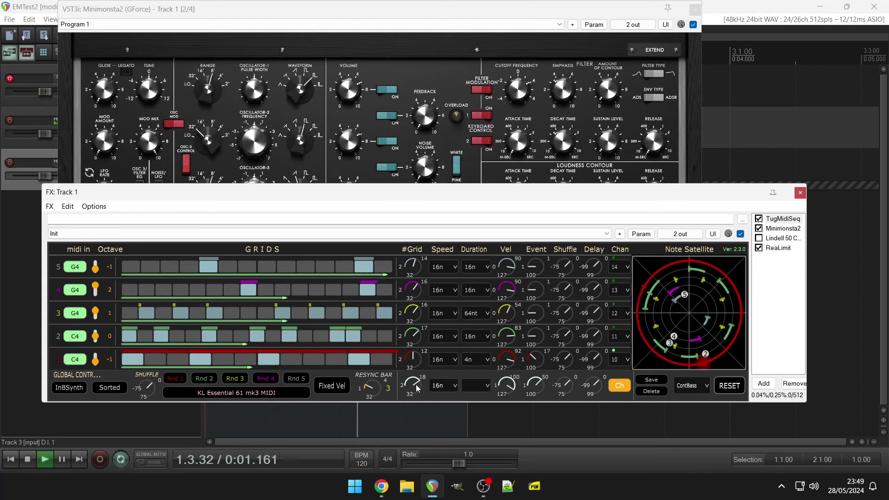
scroll(417, 393, down, 1)
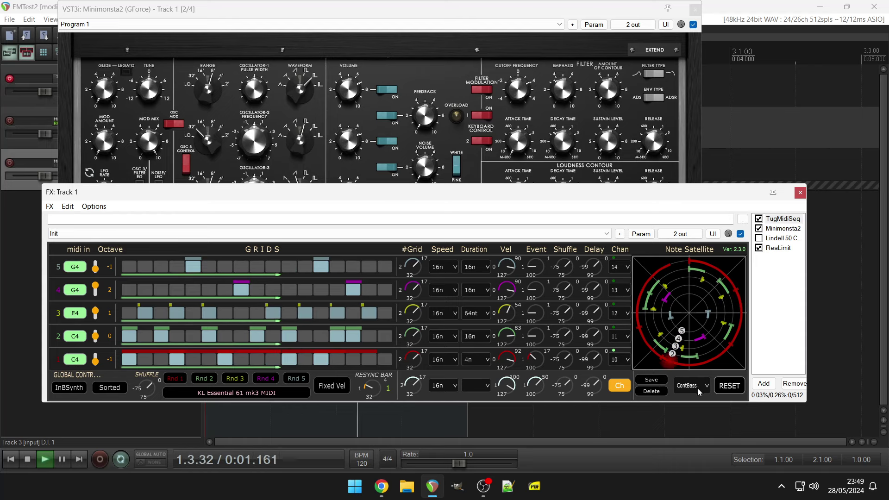
Reset the sequencer and activate step 8 of row 2, step 4 of row 1 and step 13 of row 3
click(726, 388)
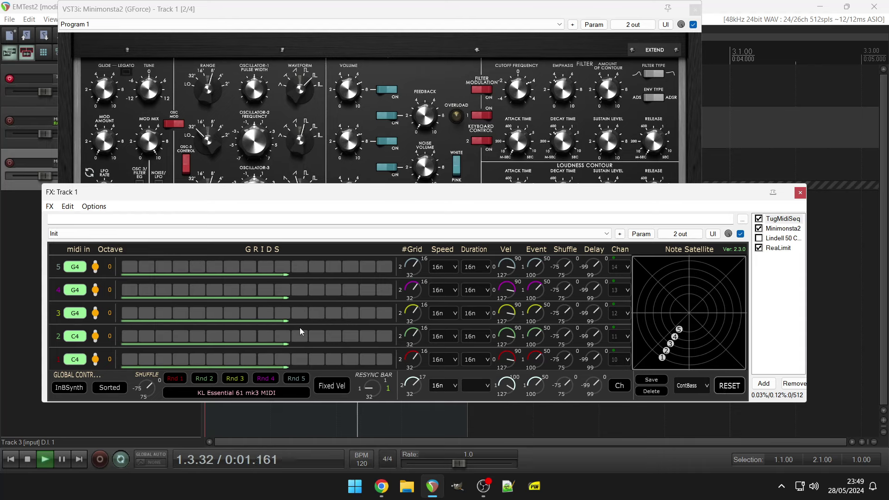
click(248, 336)
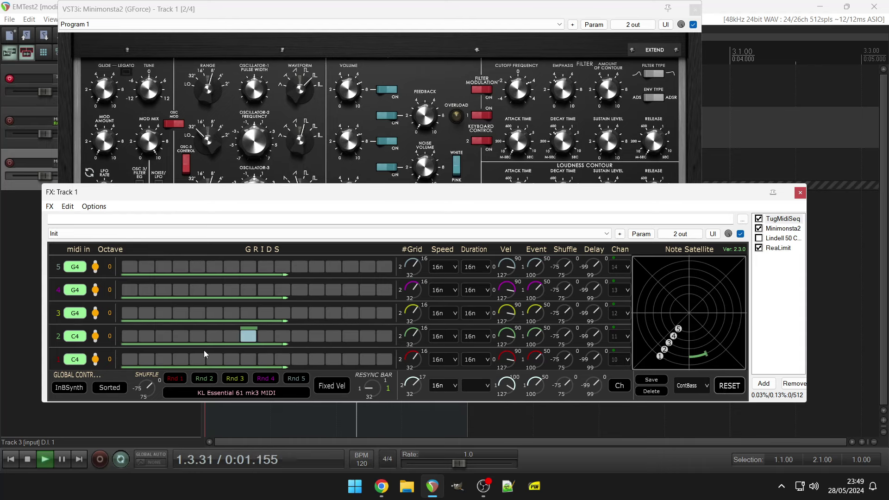
click(182, 362)
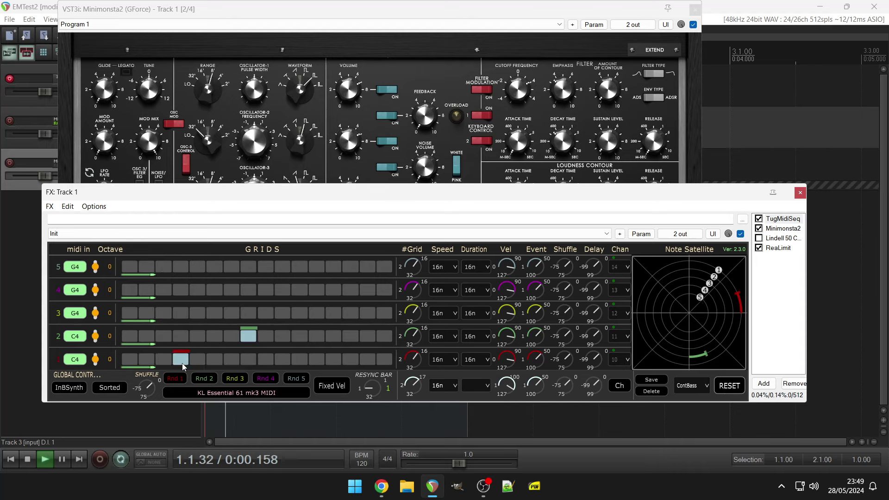
click(330, 313)
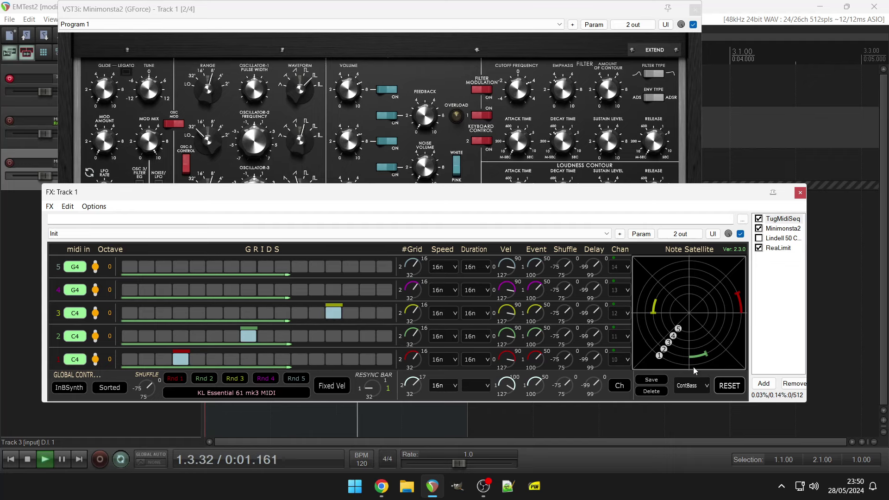
Return to TugMidiSeq in the FX chain and activate step 15 of rows 5 and 2, step 16 of row 3 and step 3 of row 4
click(781, 229)
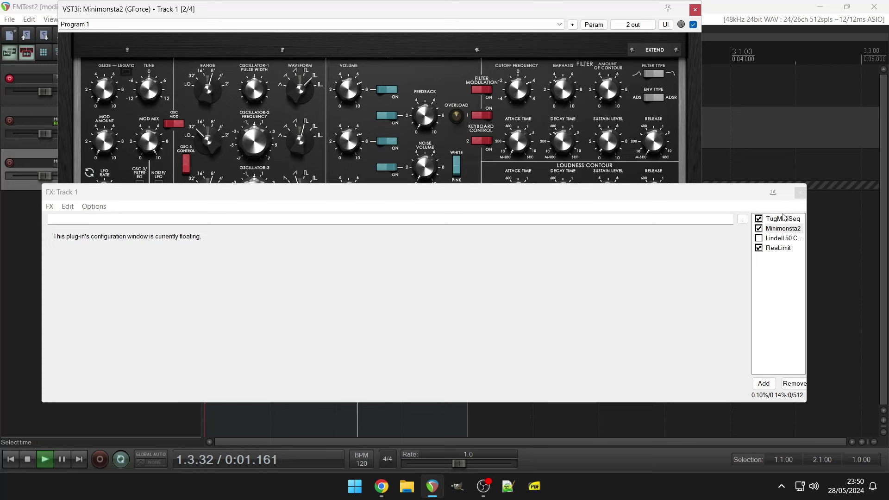
click(783, 218)
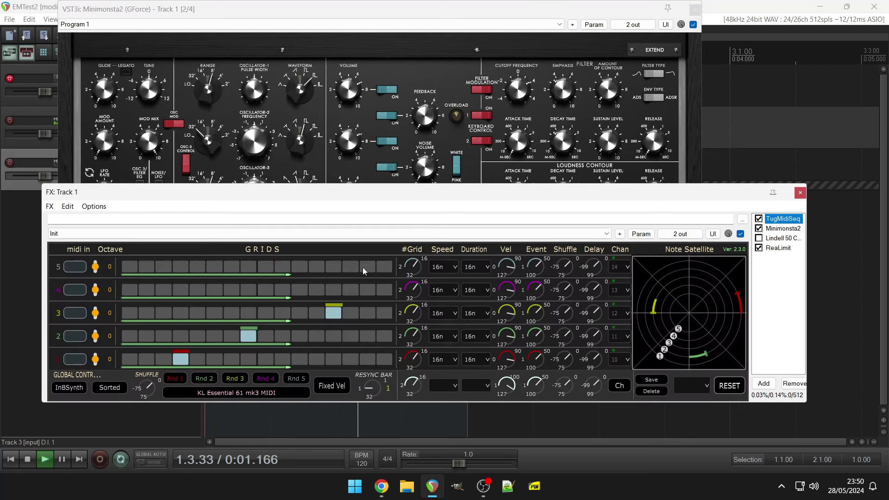
click(363, 267)
click(384, 314)
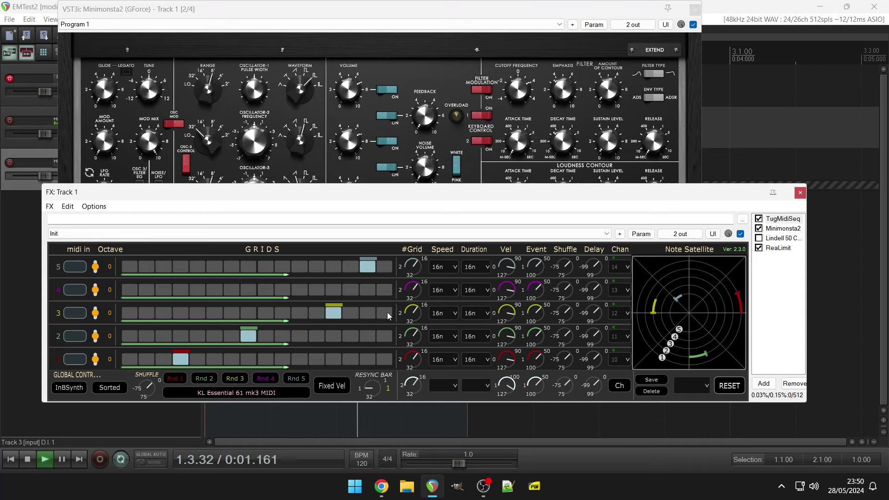
click(368, 337)
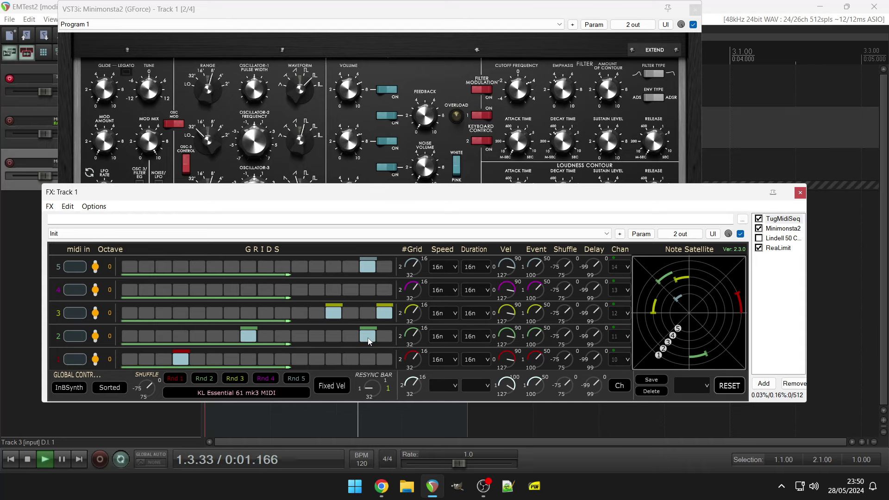
click(163, 290)
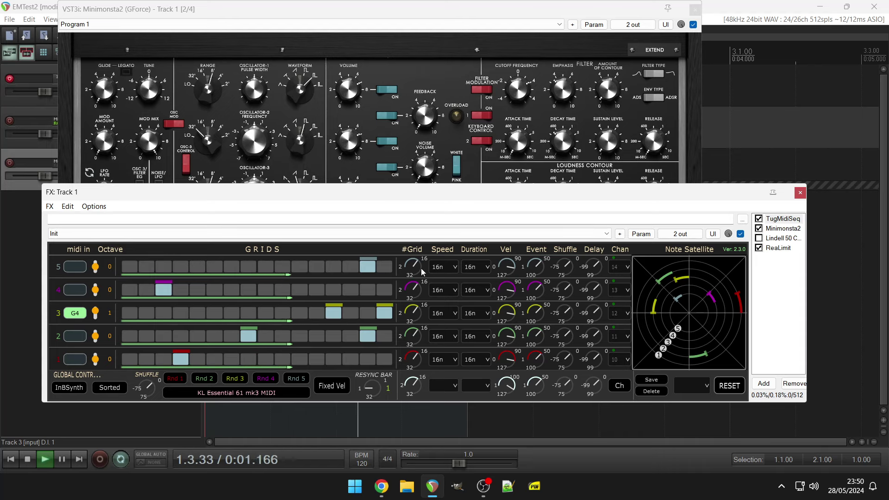
Set row 5's grid count to 12 and activate its steps 4, 8 and 11, plus step 9 of row 4
drag(421, 268, 419, 287)
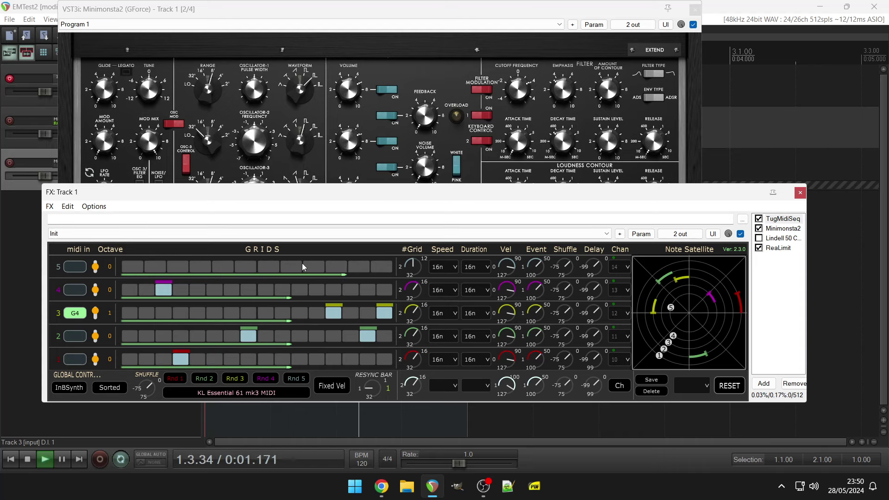
click(291, 267)
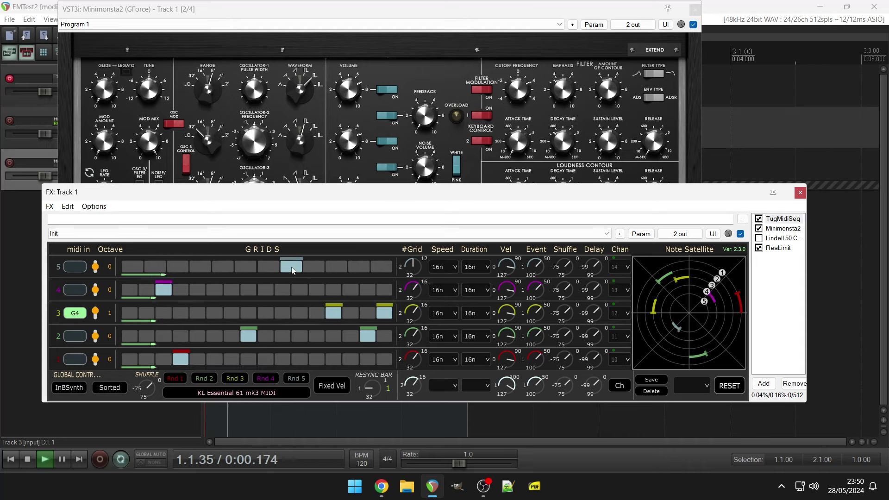
click(199, 271)
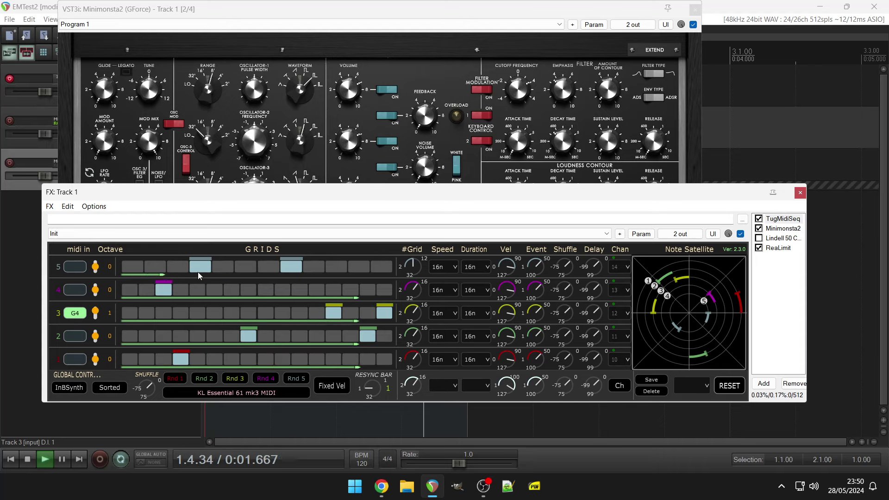
click(351, 265)
click(262, 292)
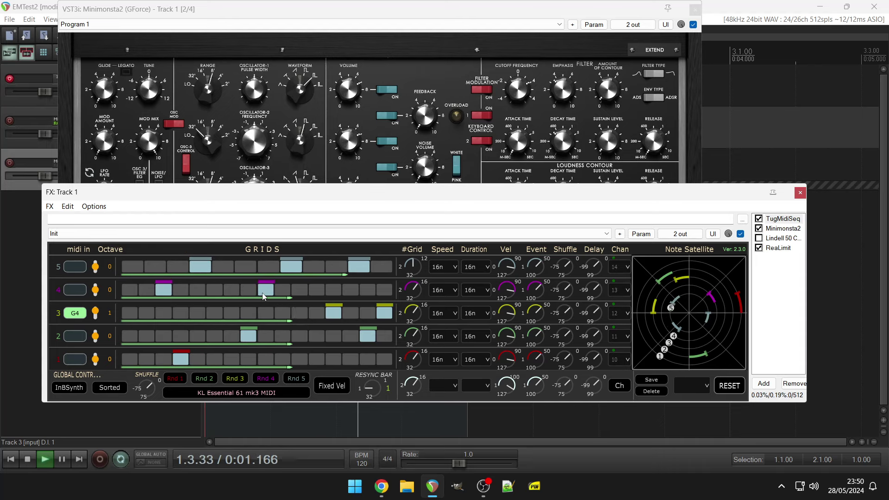
Activate steps 2 and 11 of row 1, and set its grid count to 11 and the resync bar to 4
click(75, 291)
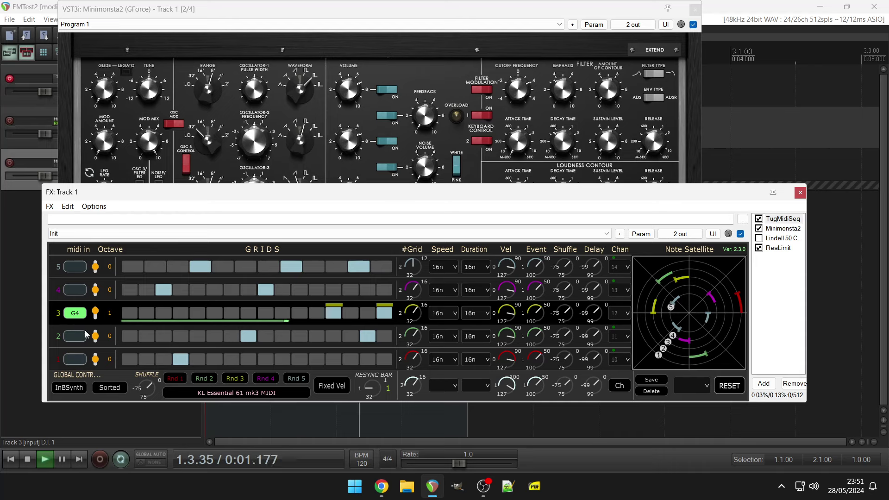
click(151, 359)
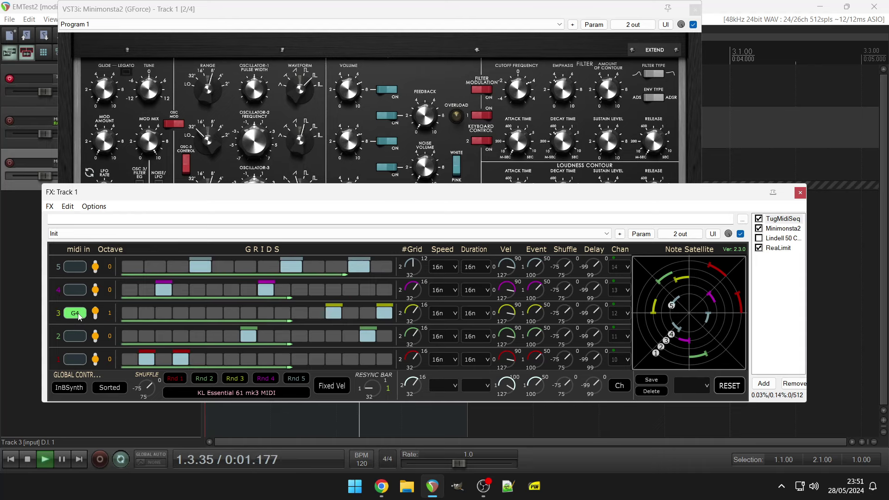
click(296, 360)
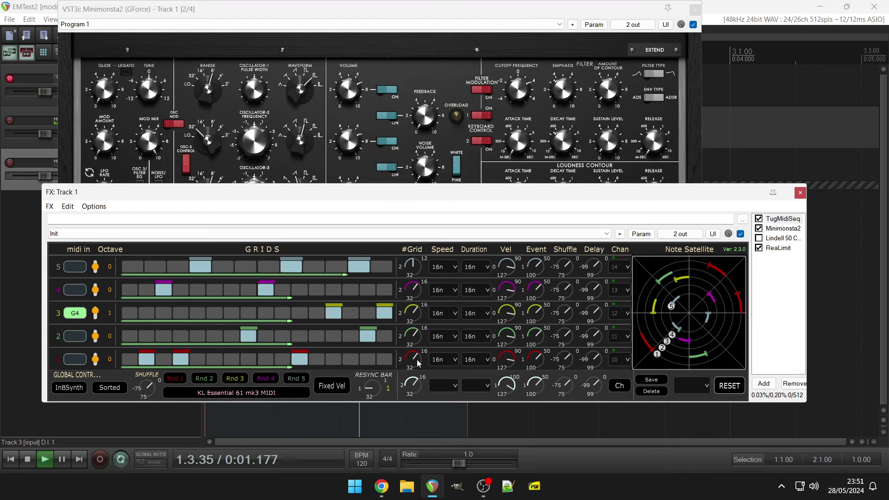
drag(417, 359, 373, 382)
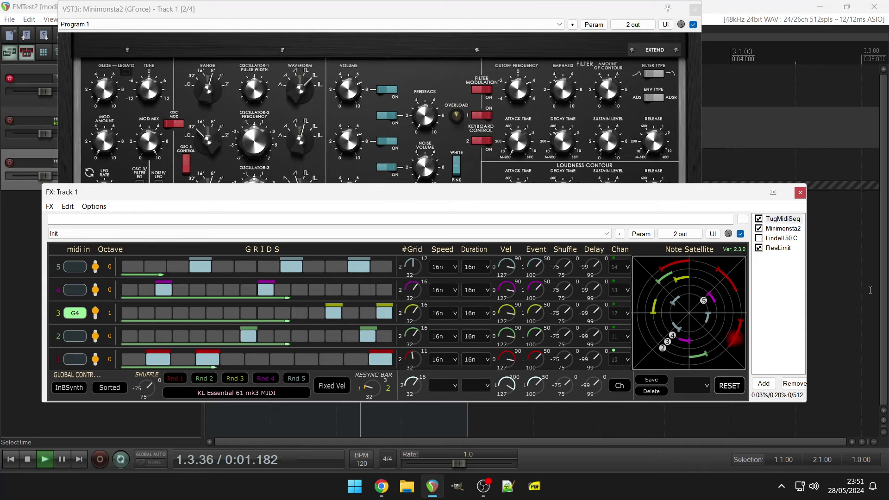
Load the InvBass pattern preset and replace it with the Arp1 preset
click(708, 385)
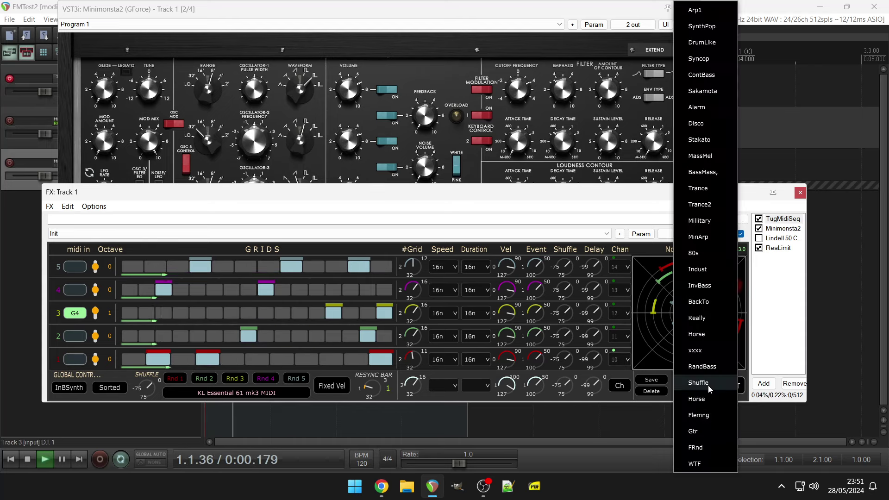
click(713, 278)
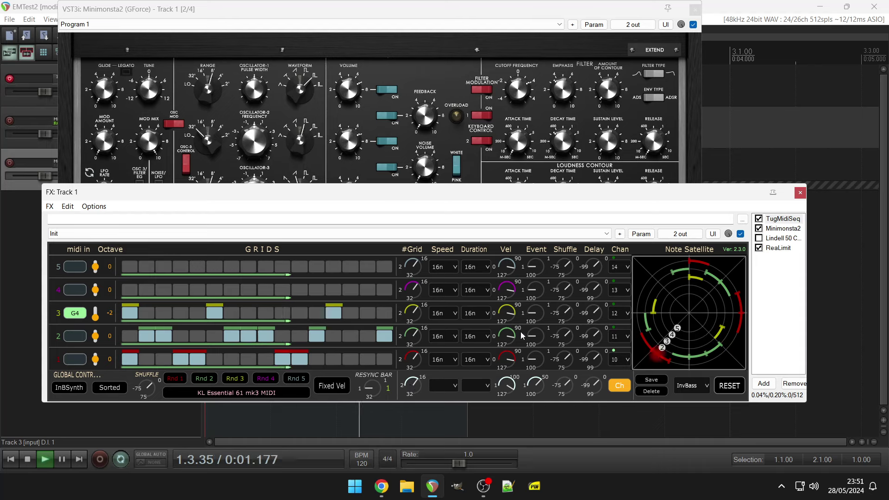
click(690, 385)
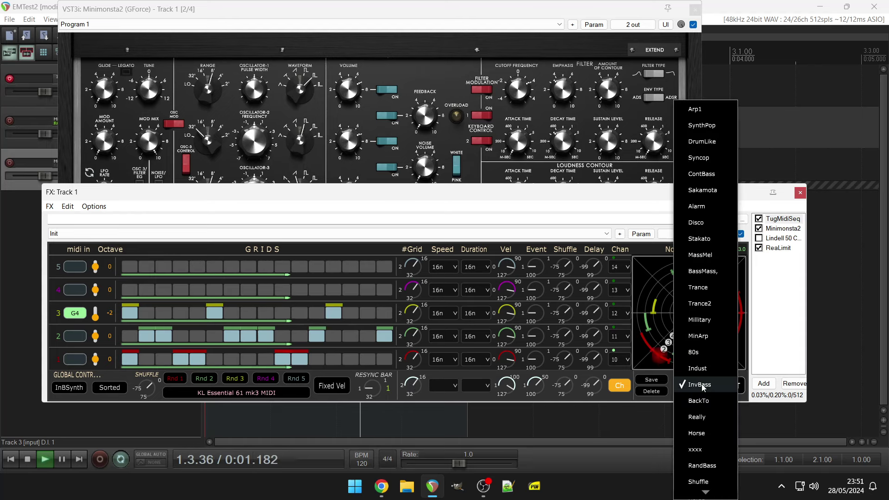
click(685, 112)
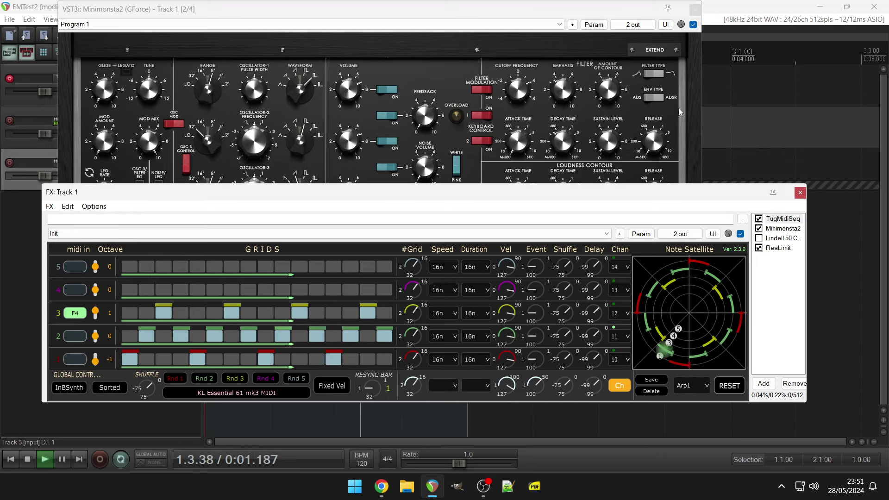
Randomize the steps of row 5 and set its octave to 2
click(613, 69)
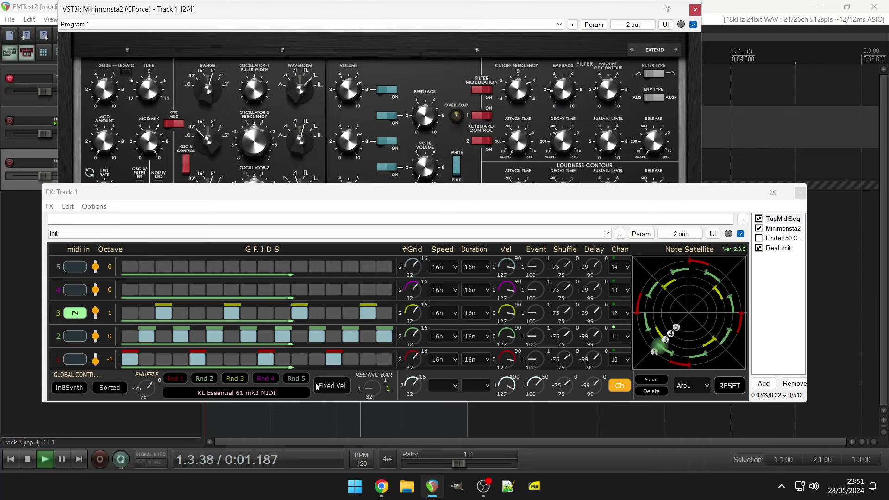
click(297, 383)
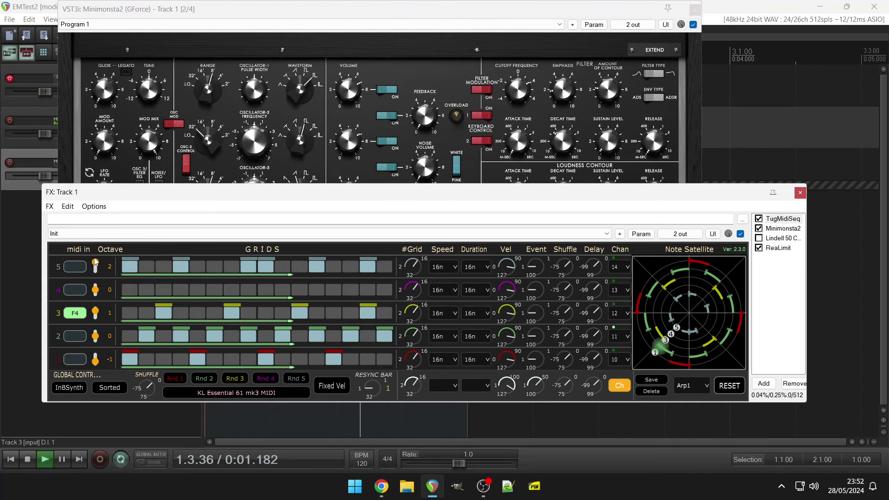
drag(94, 267, 96, 262)
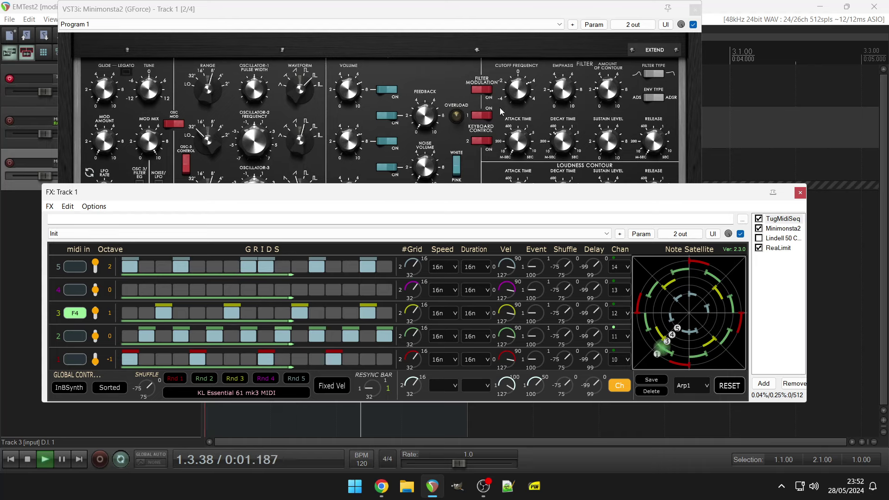
Set the velocity of row 1 to 44 and of row 5 to 62, and activate step 13 of row 4
click(522, 102)
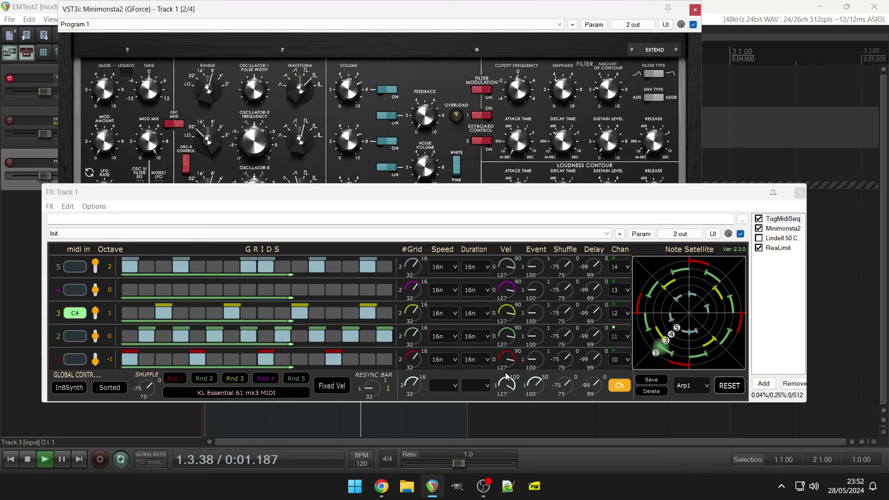
drag(508, 377, 504, 394)
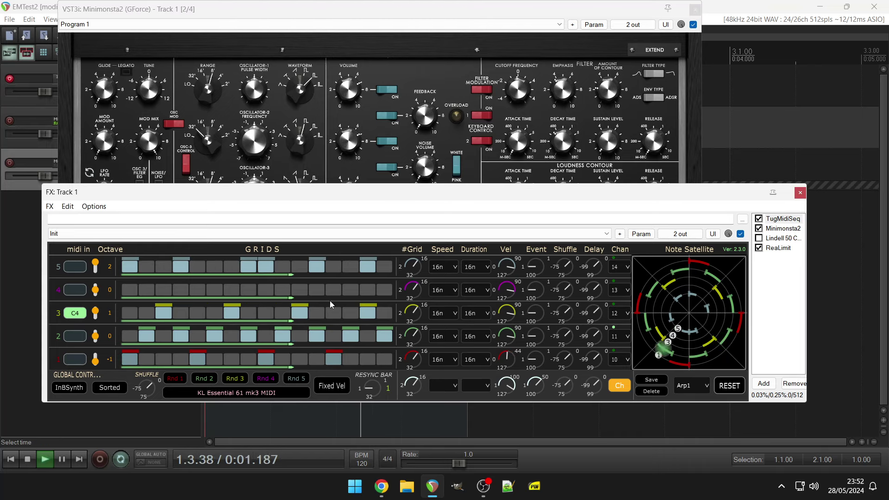
click(334, 290)
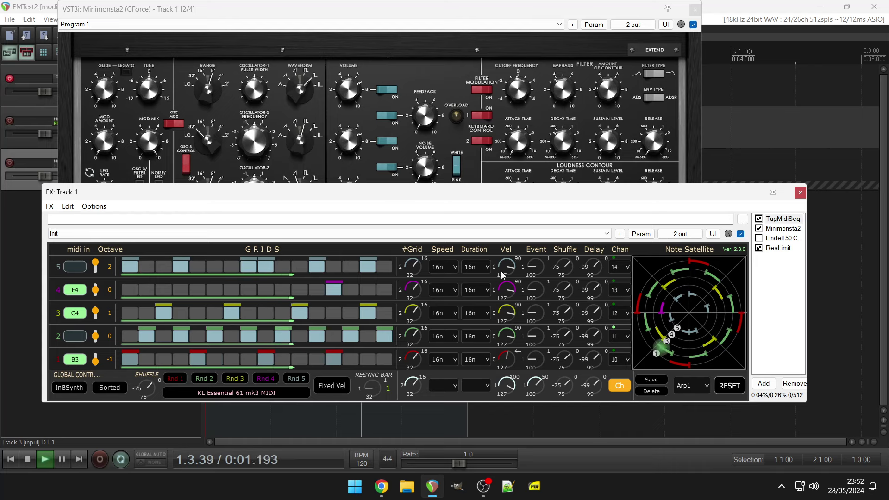
drag(504, 271, 504, 302)
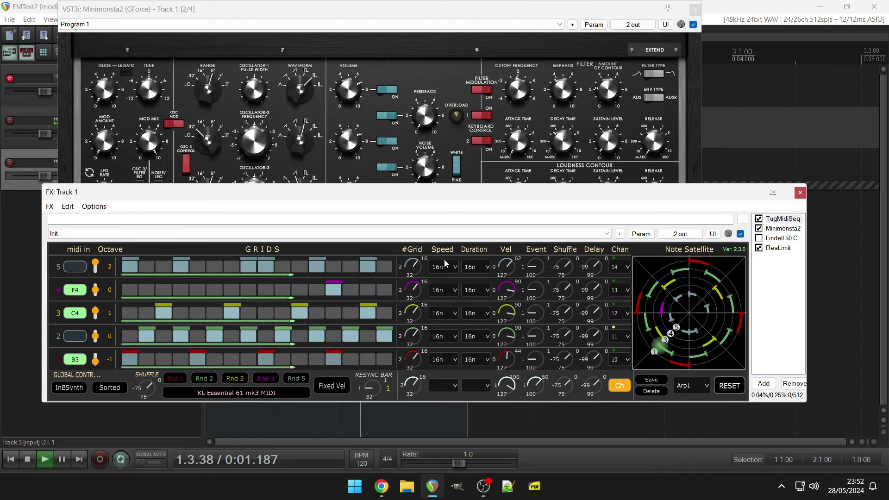
Set the grid counts of rows 5 down to 1 to 9, 15, 13, 10 and 9, and the global shuffle to 11
drag(410, 276, 409, 401)
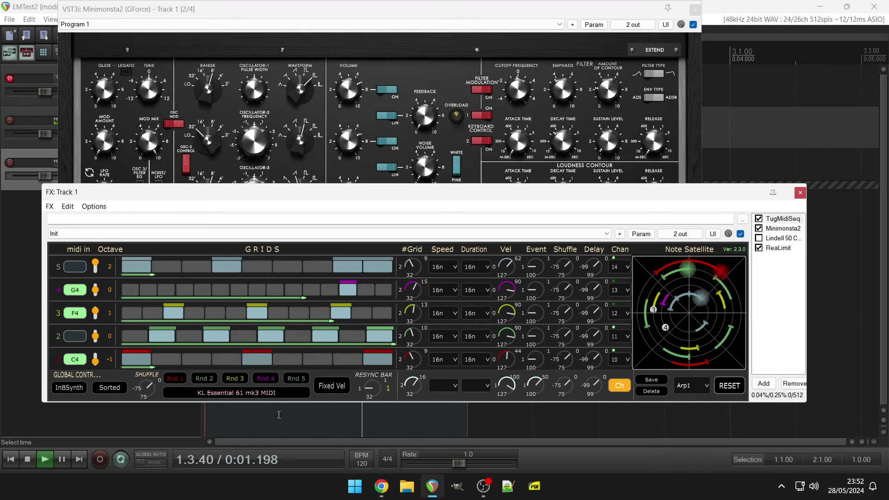
drag(154, 379, 151, 376)
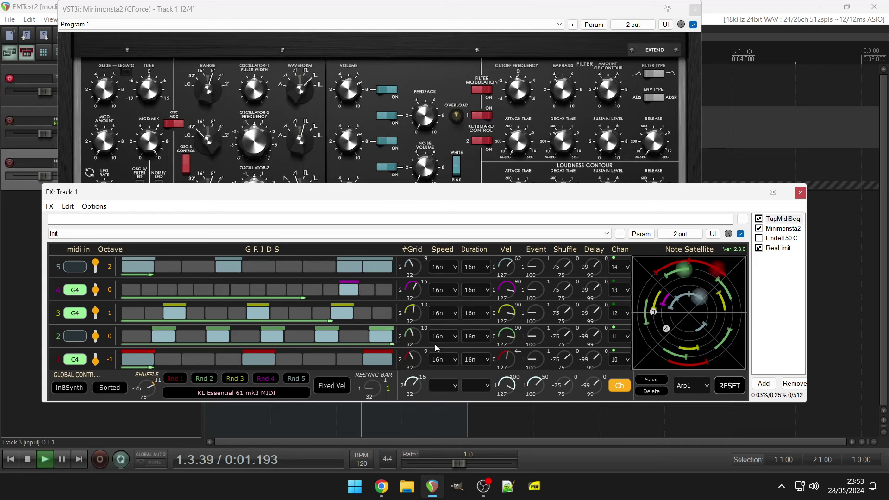
Vary the shuffle per row before setting it to 16 for all five rows, and randomize row 3 with steps 6 and 9 deactivated
drag(572, 248, 569, 356)
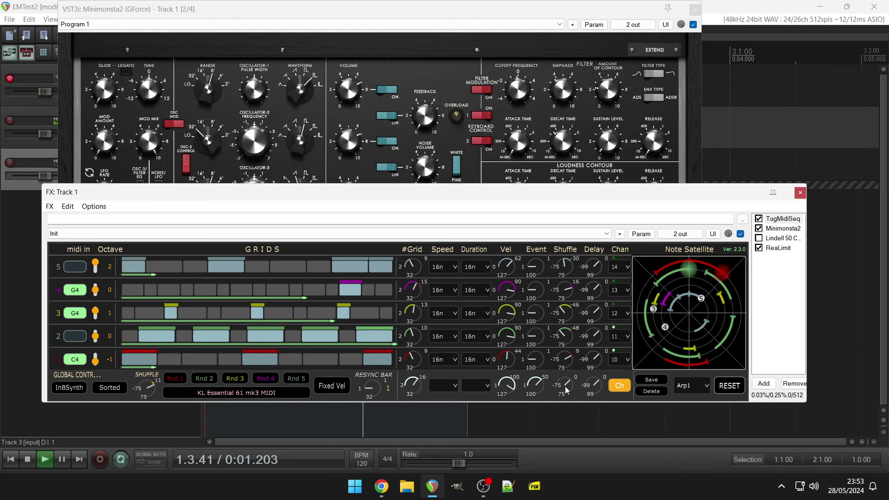
drag(565, 391, 565, 405)
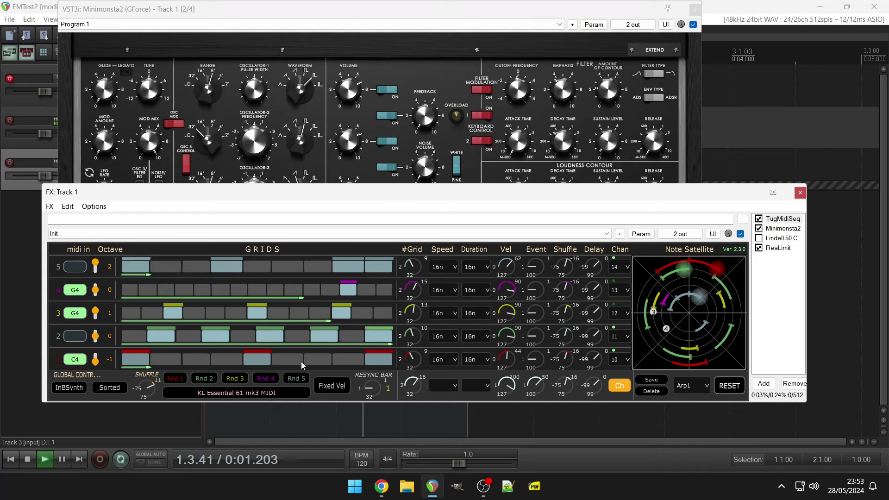
click(230, 381)
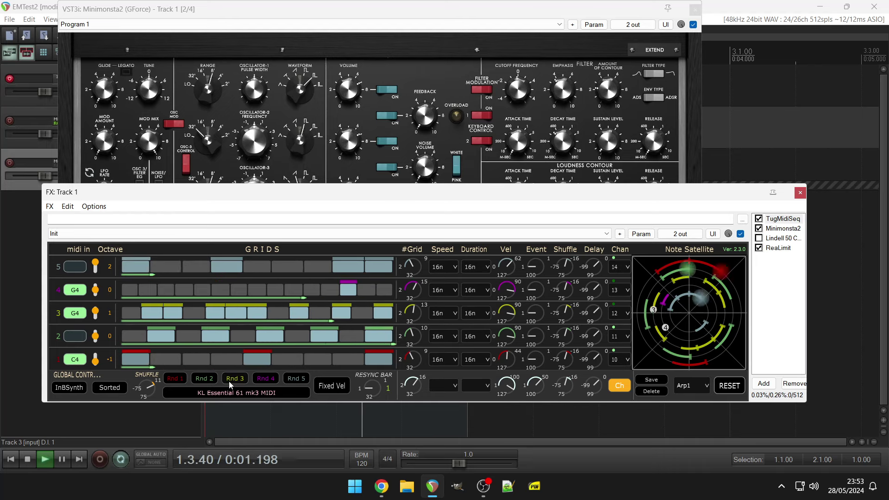
click(241, 312)
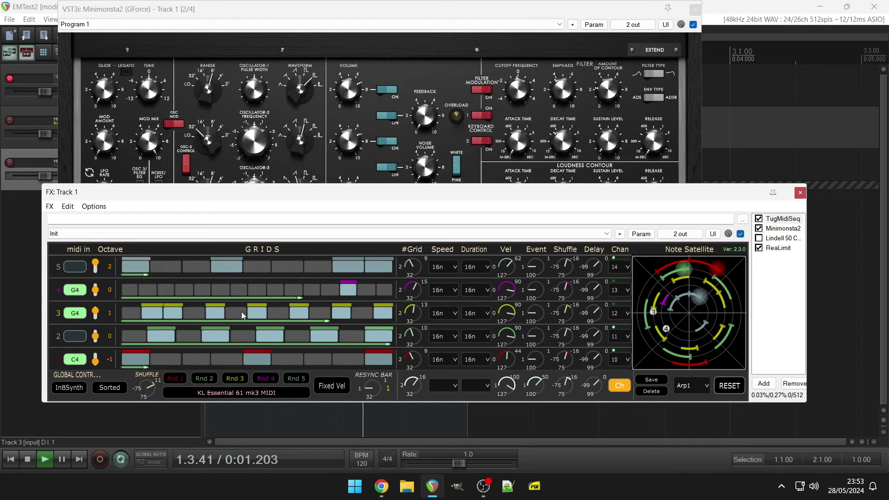
Randomize the steps of row 4 and deactivate all of them except step 15
click(267, 378)
click(197, 294)
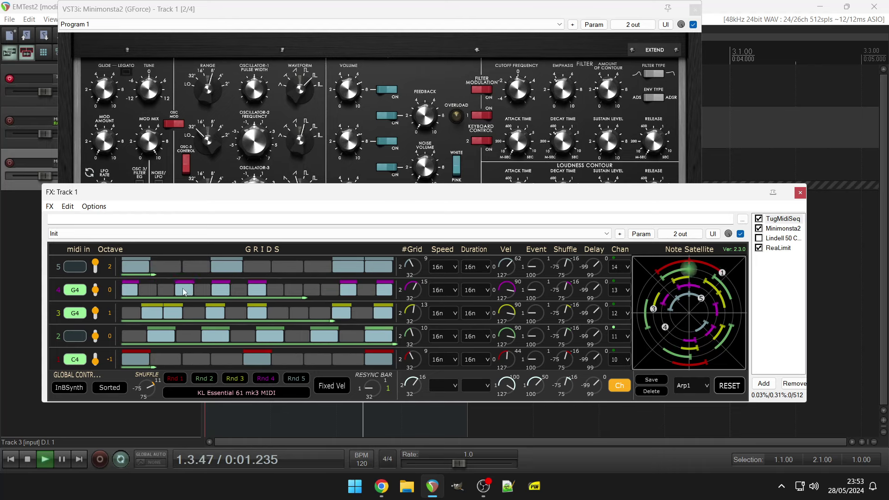
click(182, 288)
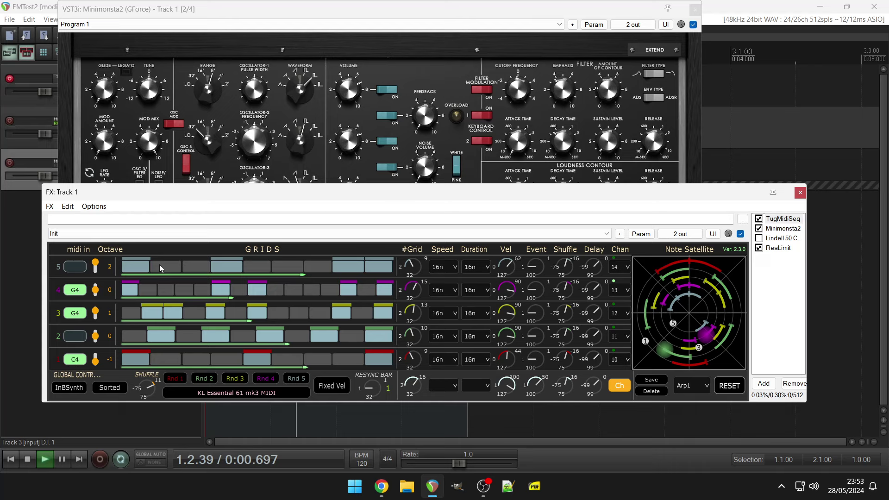
click(130, 293)
click(220, 289)
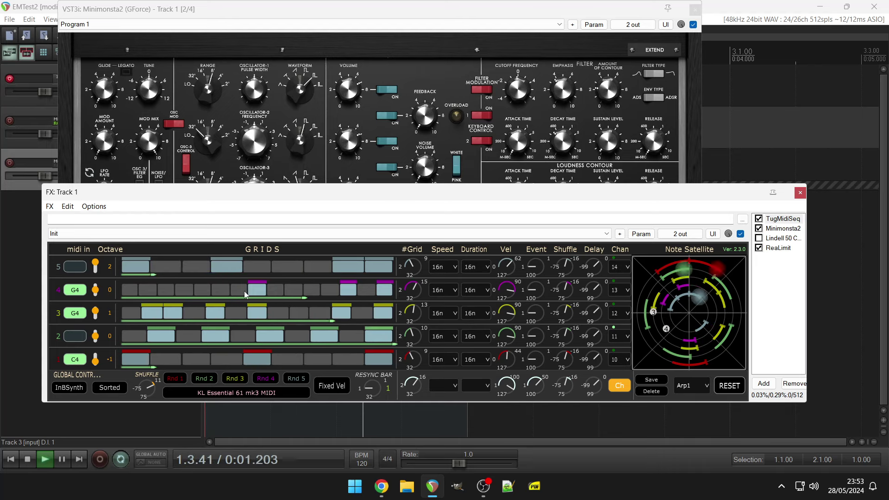
click(257, 290)
click(346, 290)
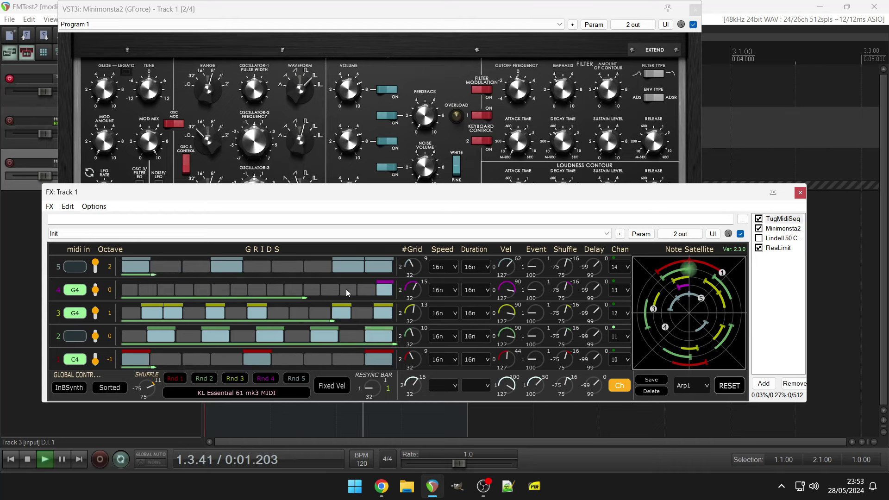
Return playback to the start of the project
click(82, 338)
click(663, 428)
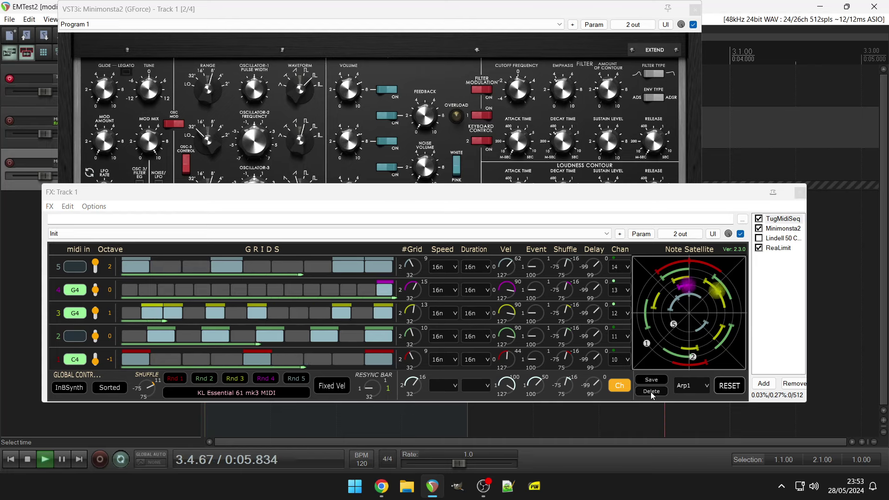
key(space)
key(Home)
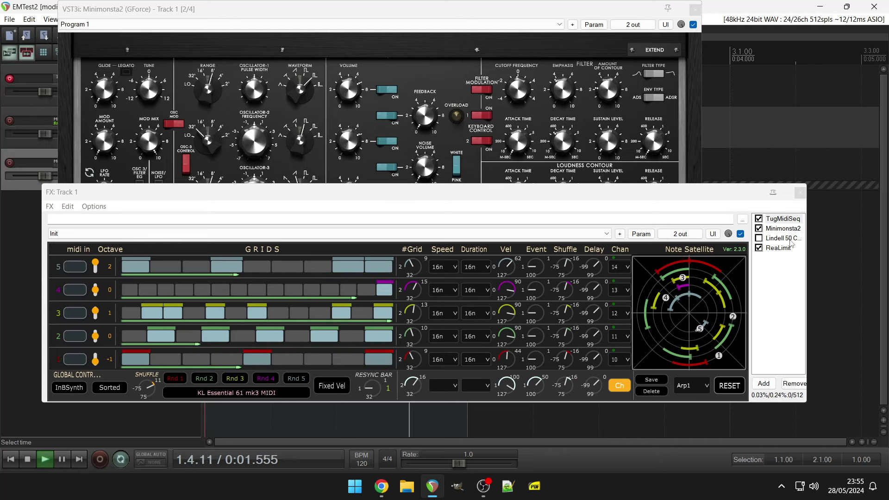
Randomize the steps of row 5 and replace the pattern with the InvBass preset
click(300, 379)
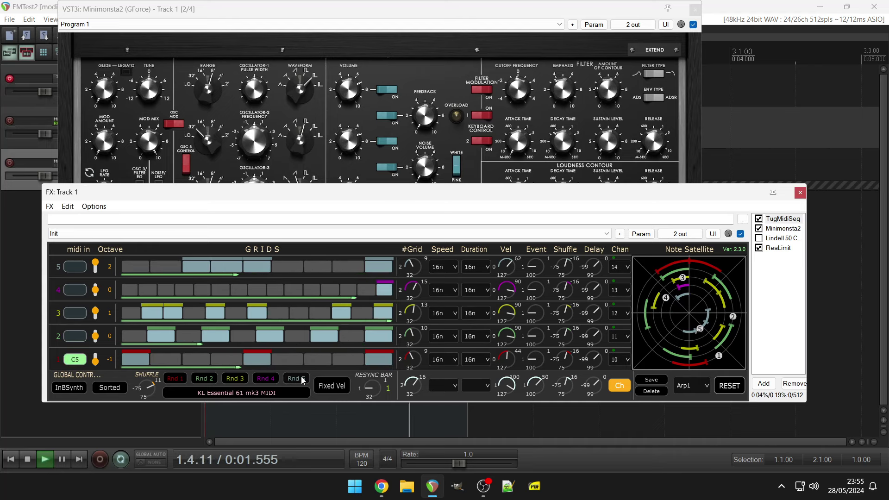
click(692, 385)
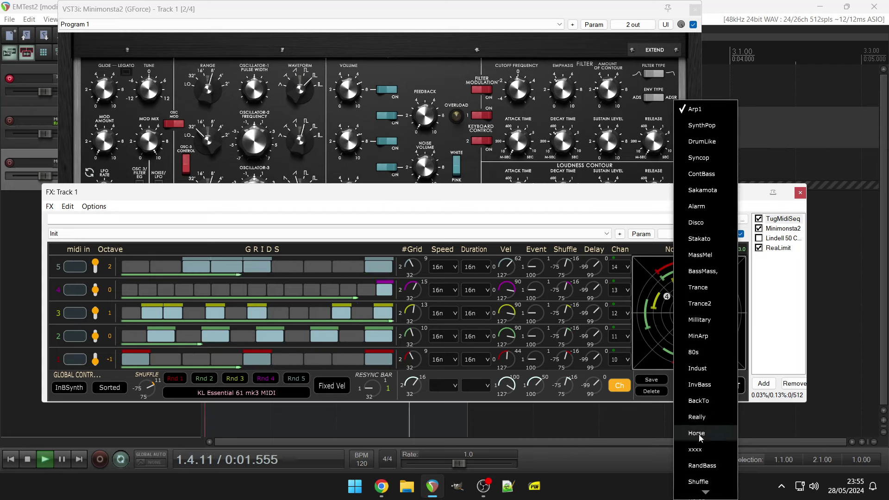
click(699, 386)
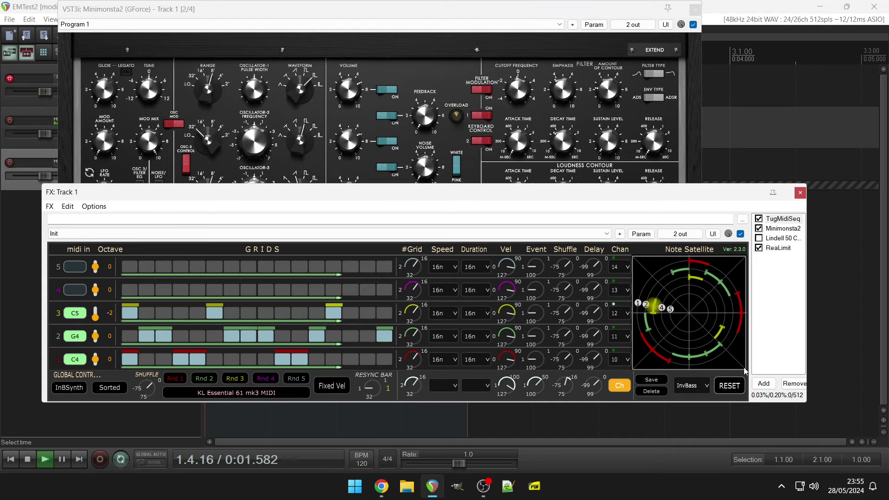
Set the grid count of row 1 to 13 and of row 3 to 17, and randomize the steps of row 4
drag(417, 353, 416, 365)
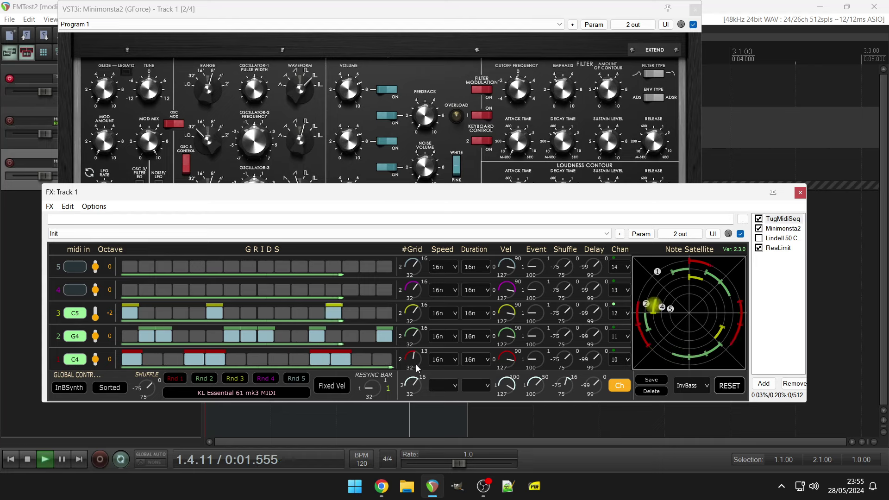
drag(416, 312, 416, 310)
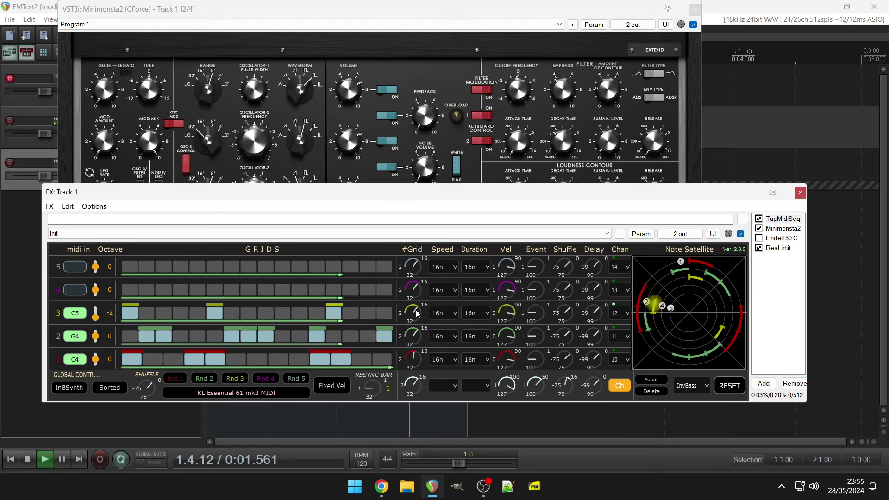
click(274, 377)
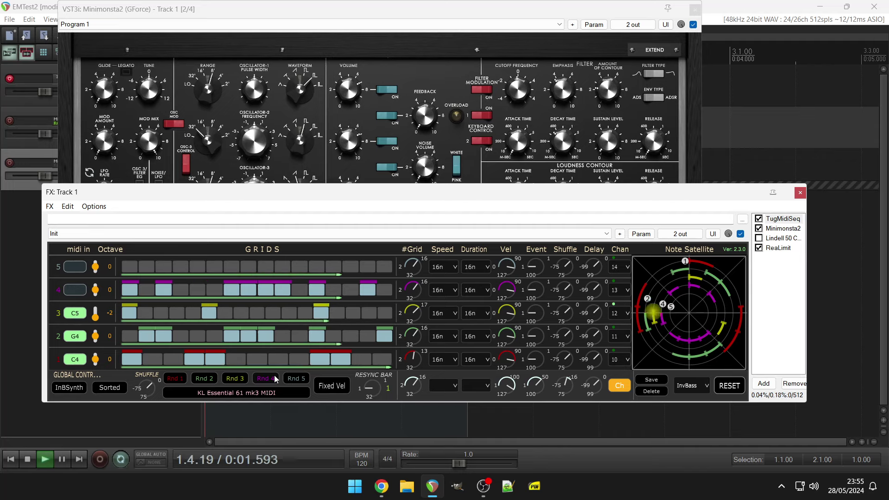
Load the BackTo pattern preset and activate step 12 of row 4
click(692, 385)
click(698, 399)
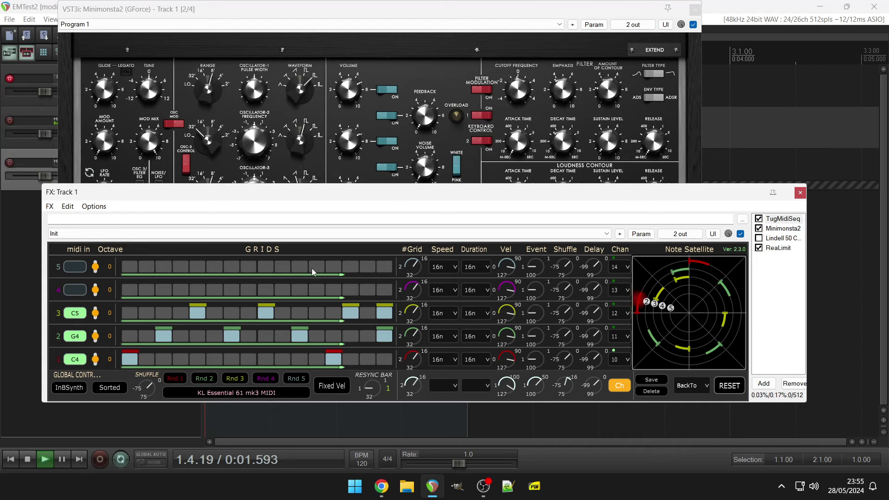
click(318, 289)
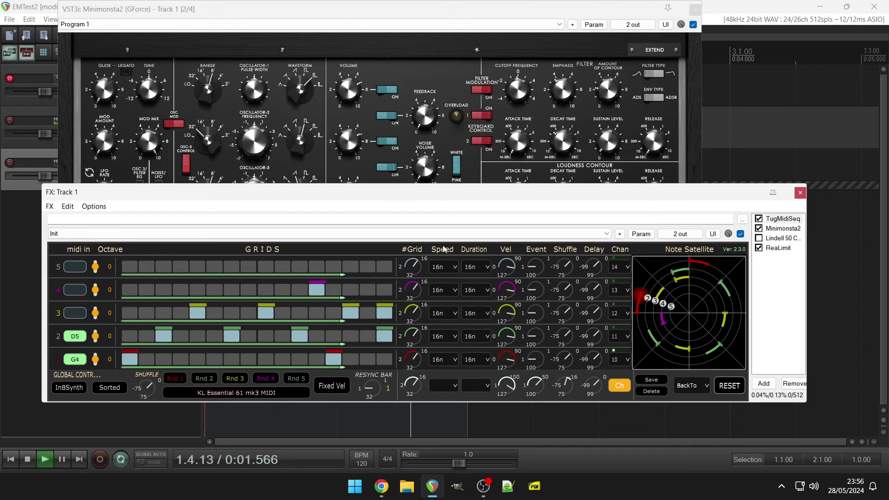
Load the Really pattern preset and activate steps 7 and 10 of row 4
click(693, 386)
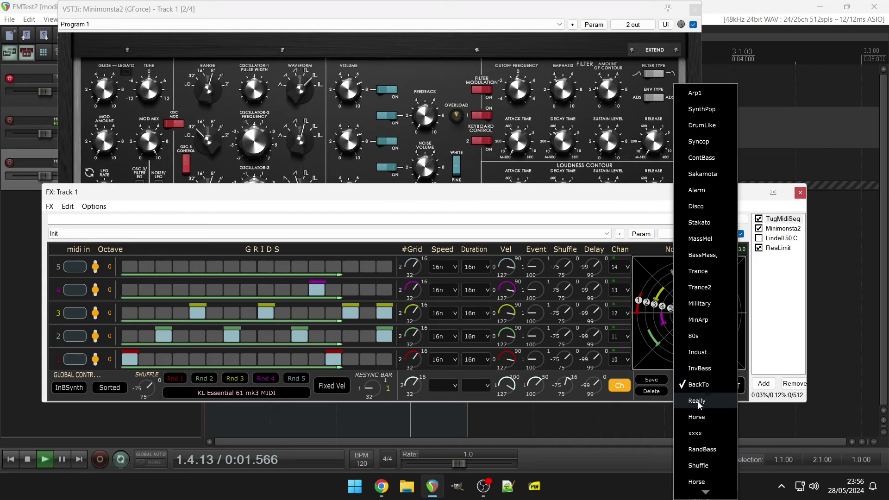
click(696, 401)
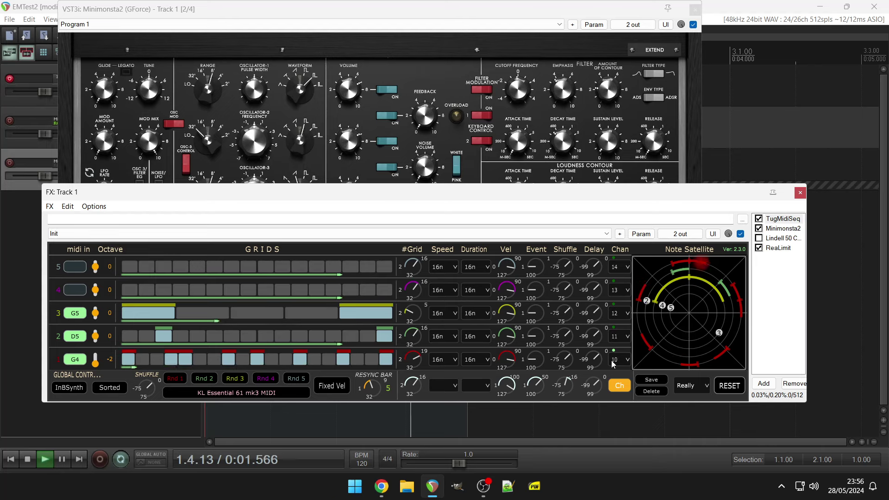
click(279, 287)
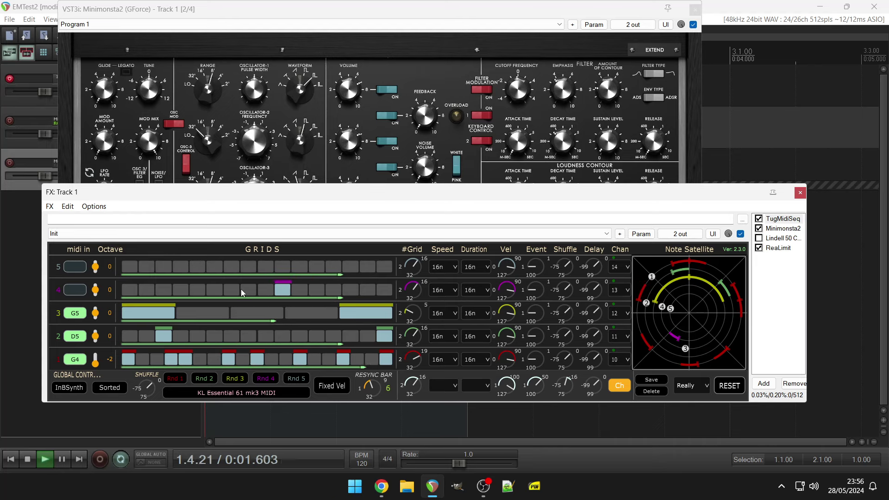
click(228, 287)
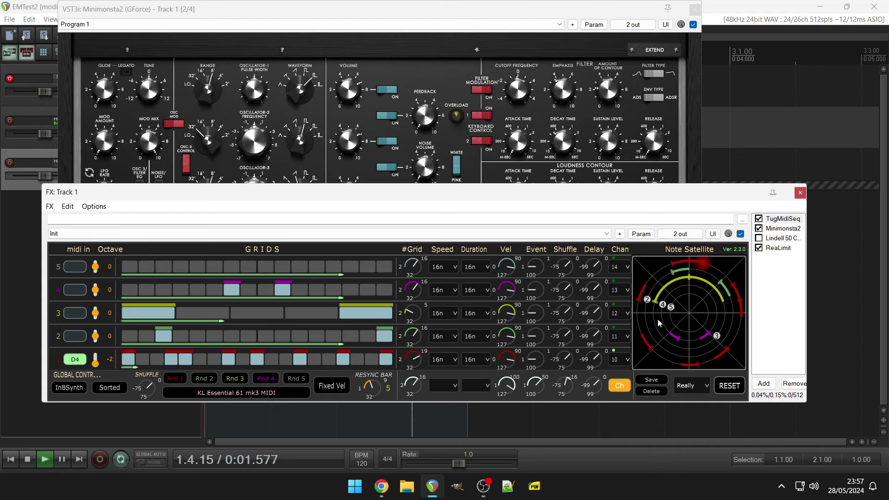
Load the Shuffle pattern preset and activate step 11 of row 4
click(692, 386)
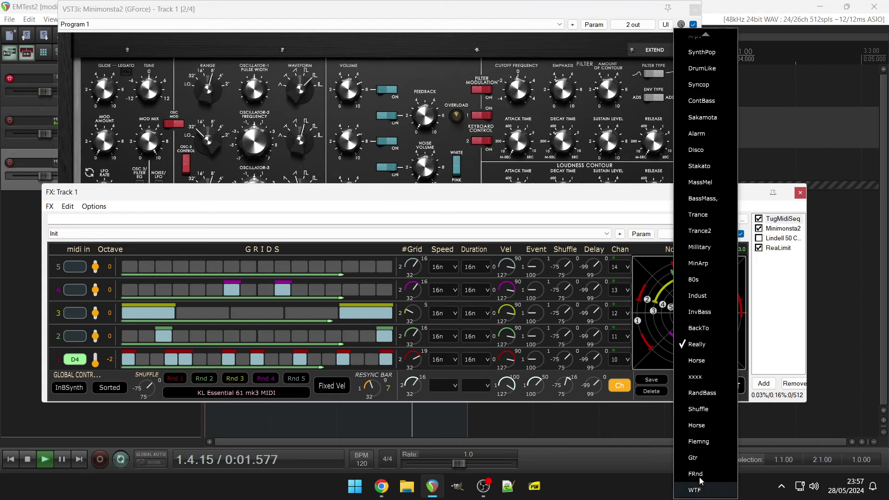
click(699, 410)
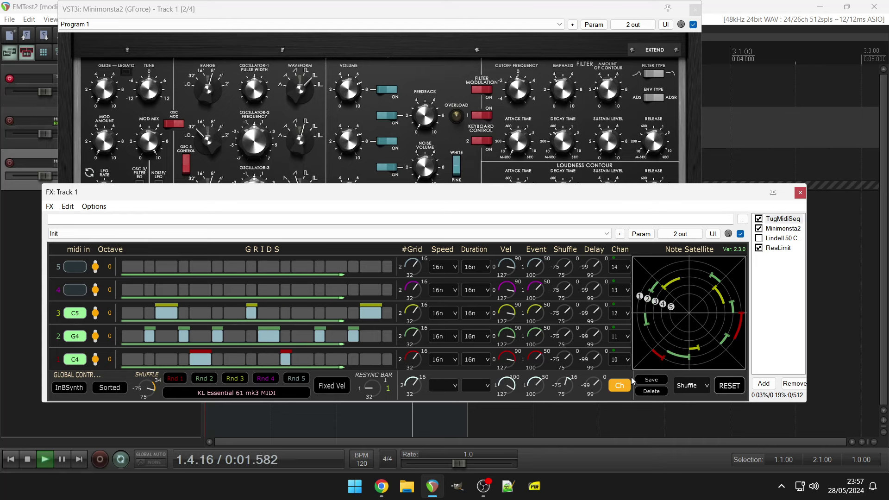
click(302, 290)
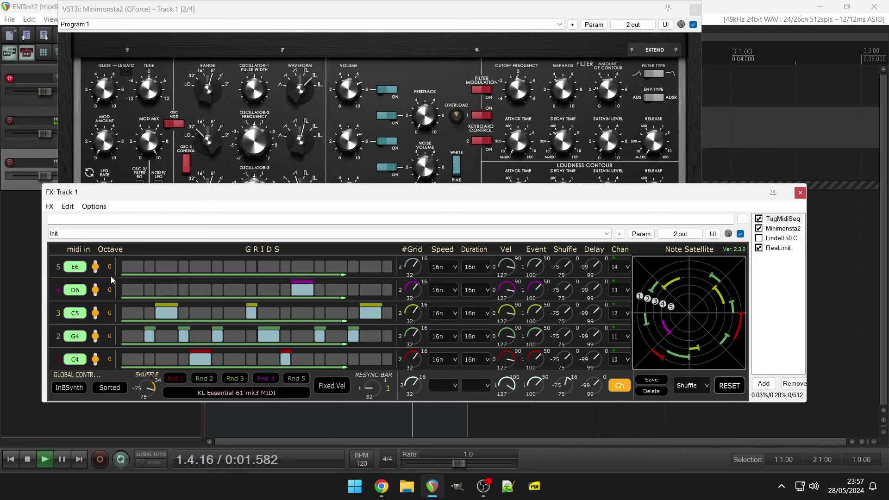
In row 4, set the octave to 2, grid count to 20 and event value to 61, activating step 6 before and step 14 after the grid change
drag(96, 290, 99, 284)
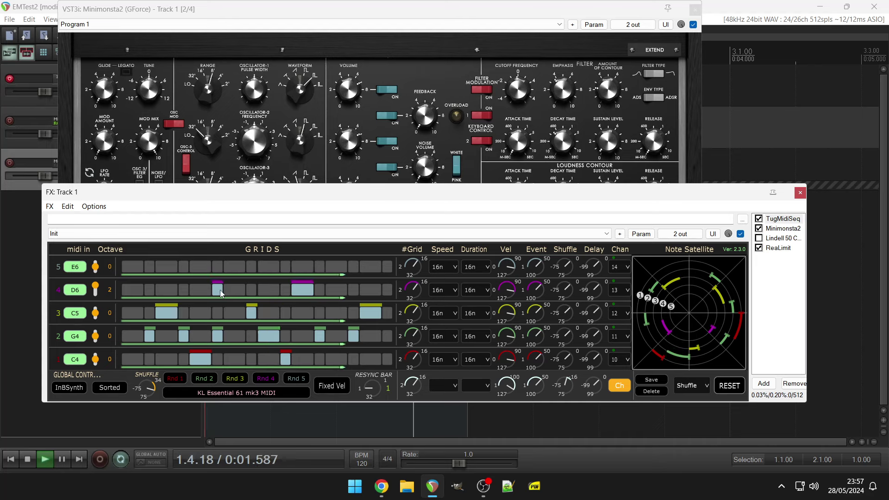
drag(418, 290, 417, 269)
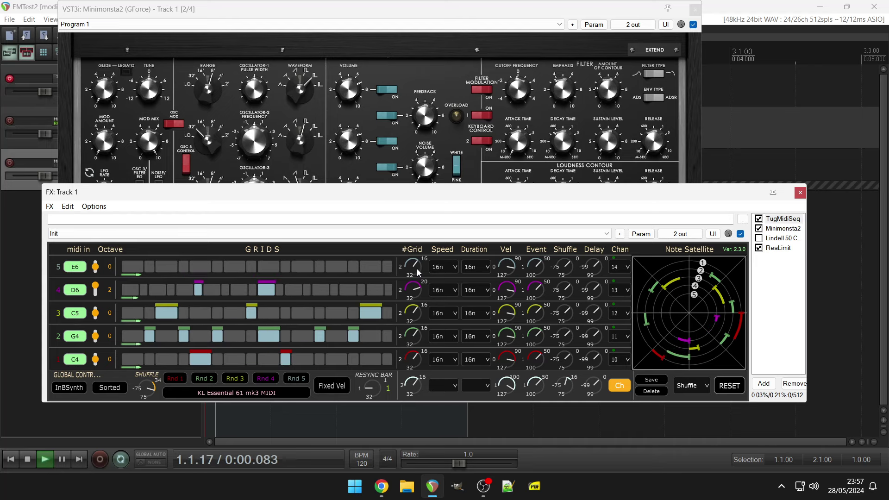
click(307, 290)
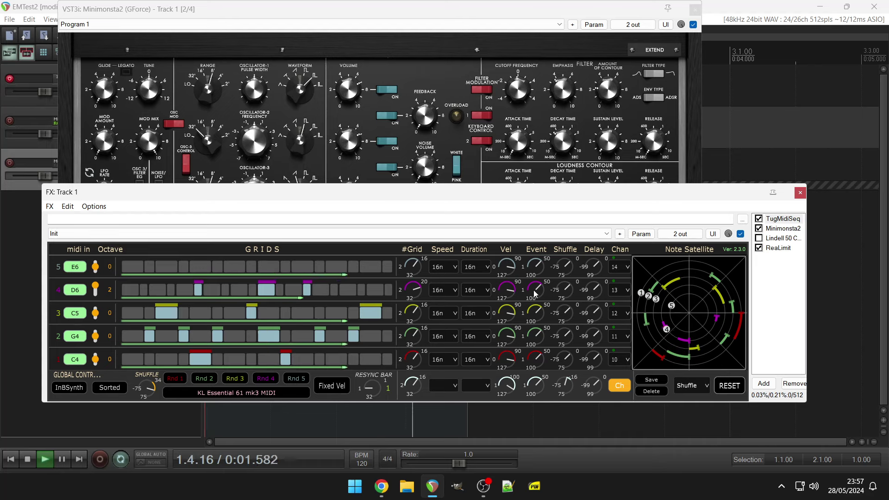
drag(535, 291, 536, 276)
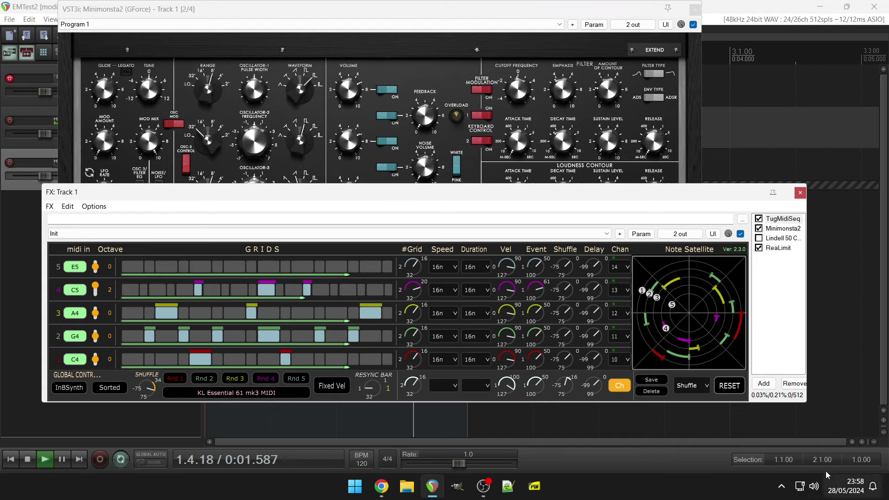
Load the Gtr pattern preset and replace it with the FRnd preset
click(686, 389)
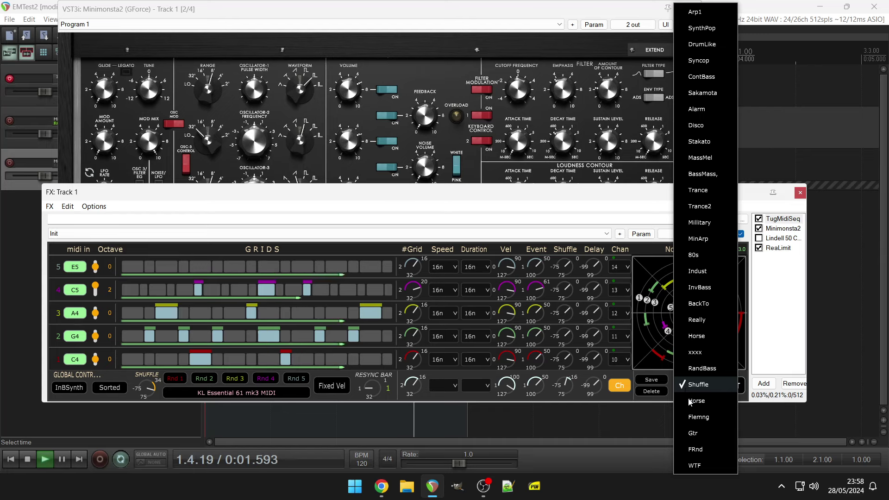
click(698, 435)
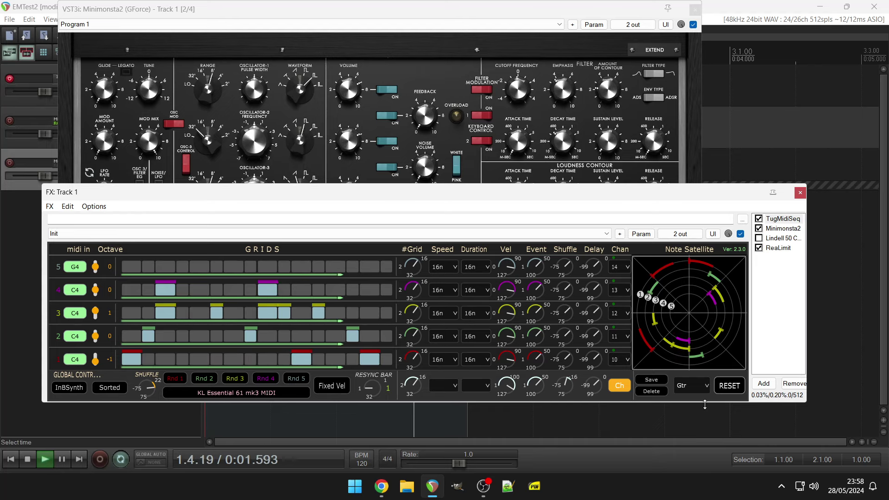
click(689, 385)
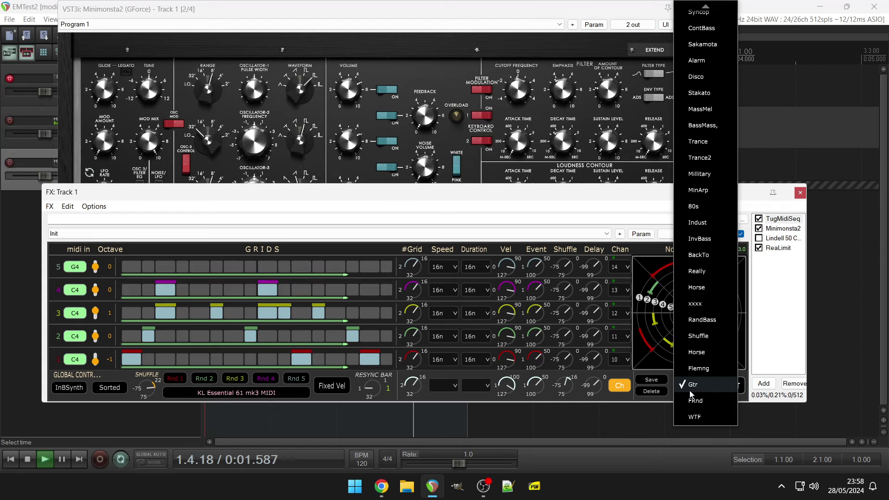
click(691, 396)
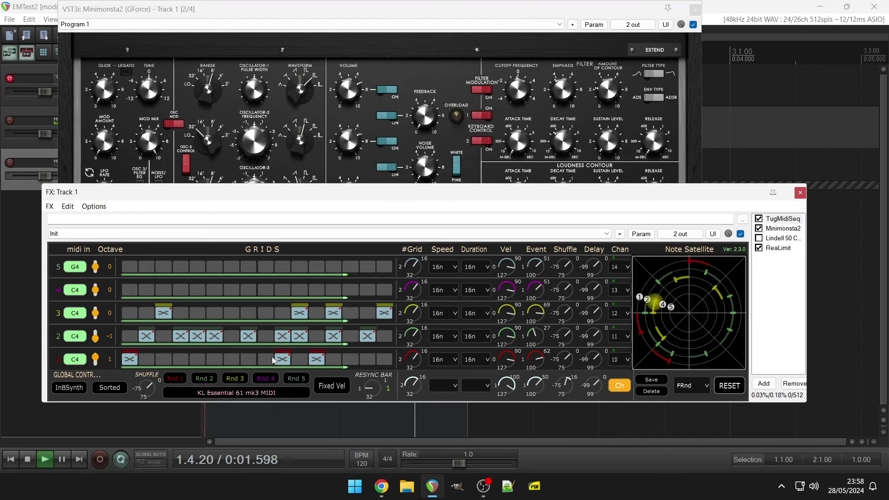
Randomize the steps of row 4 and replace the pattern with the WTF preset
click(266, 381)
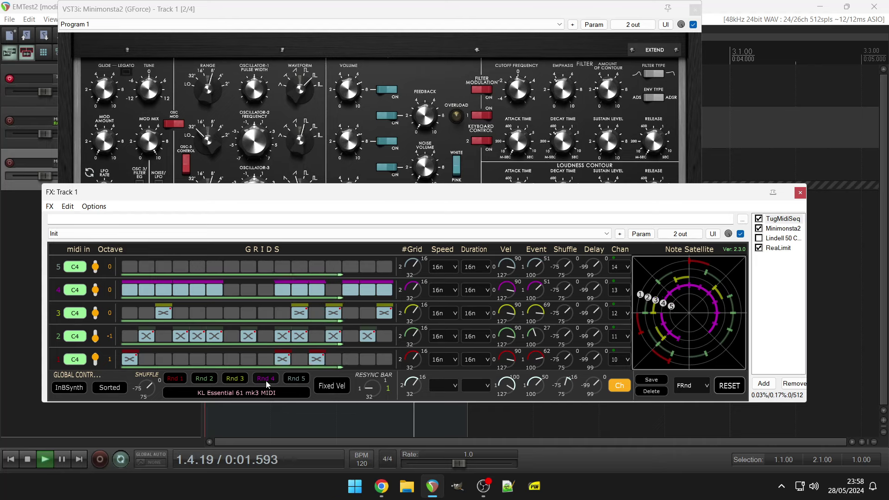
click(680, 386)
click(693, 400)
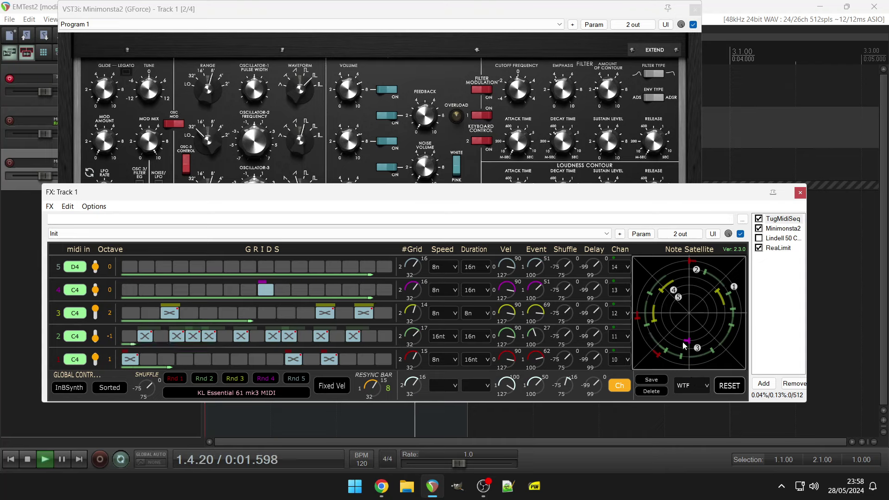
Set the resync bar to 28 and the grid counts to 22 globally, 14 for row 1, 2 for row 2 and 25 for row 4
drag(364, 394, 382, 350)
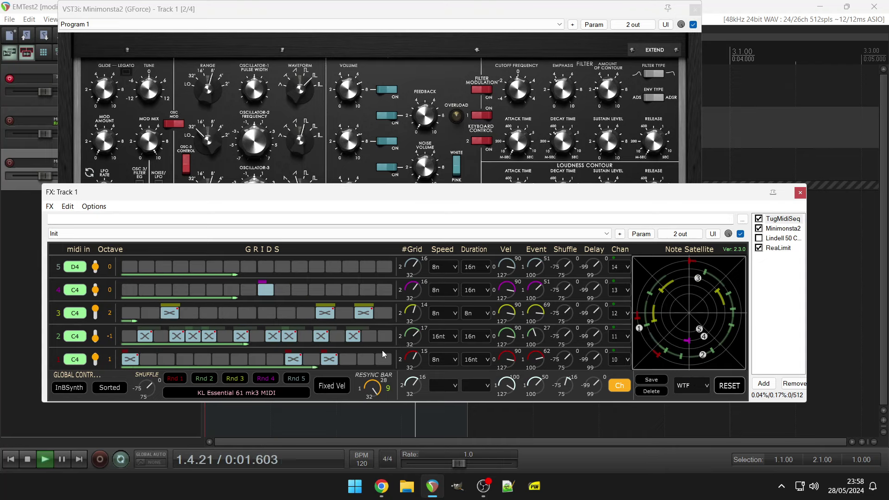
drag(411, 385, 415, 358)
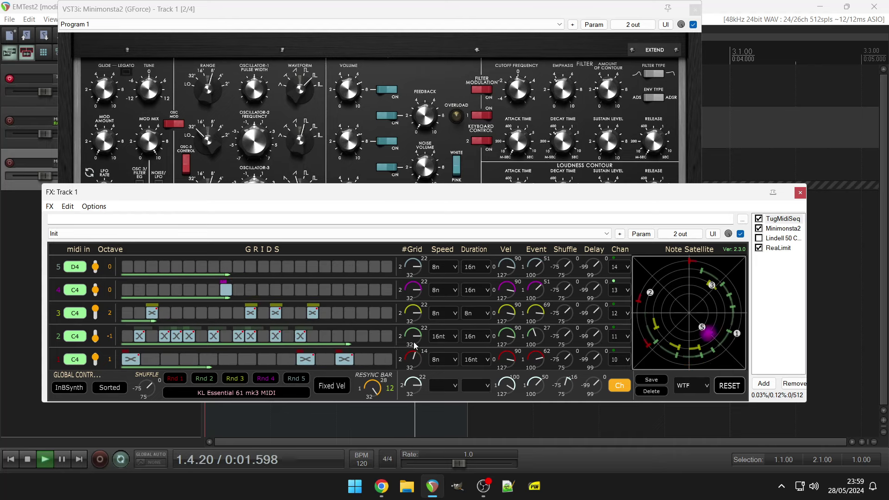
drag(415, 346, 376, 490)
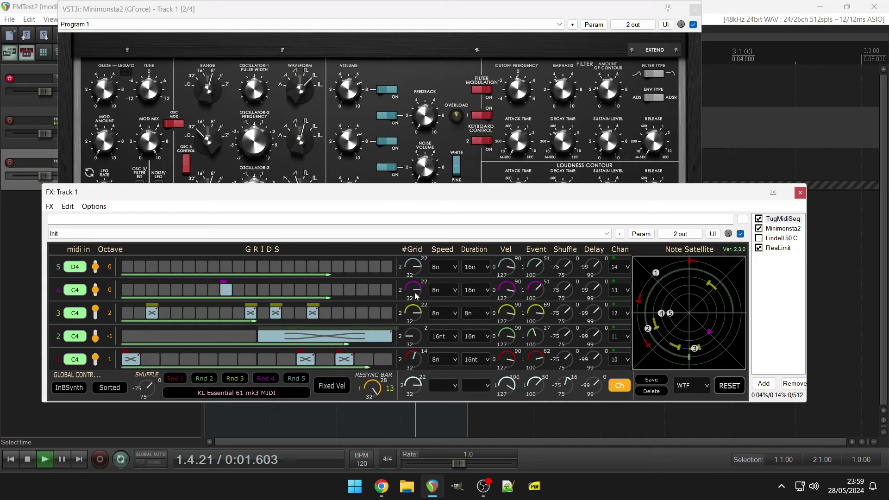
drag(416, 291, 420, 284)
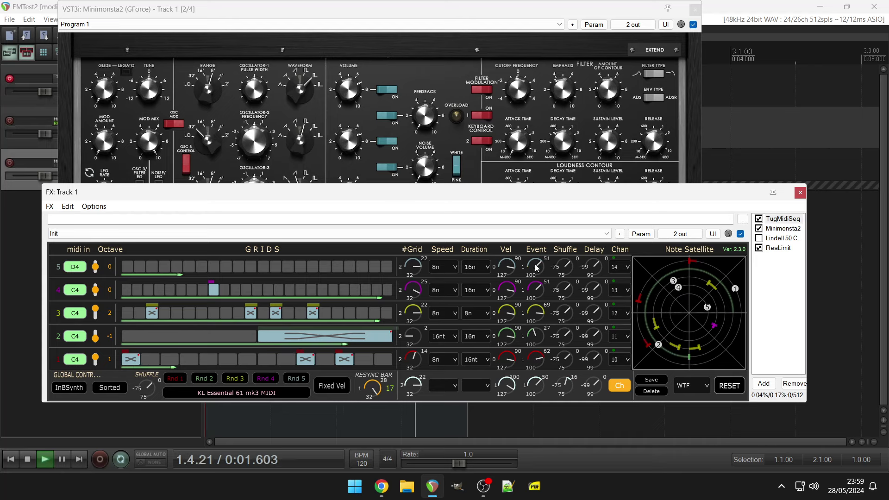
Lower the event values of rows 5 and 1 to the minimum, set row 5's grid count to 12, and stop playback
drag(537, 267, 527, 334)
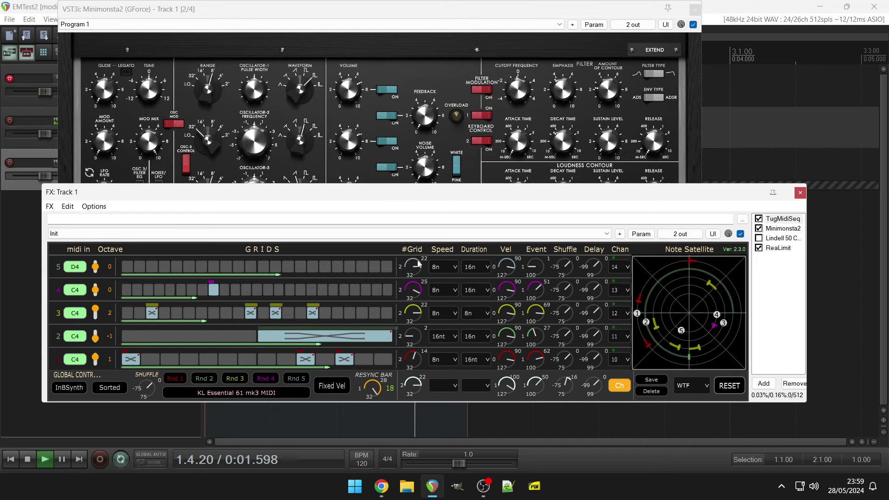
drag(418, 264, 415, 309)
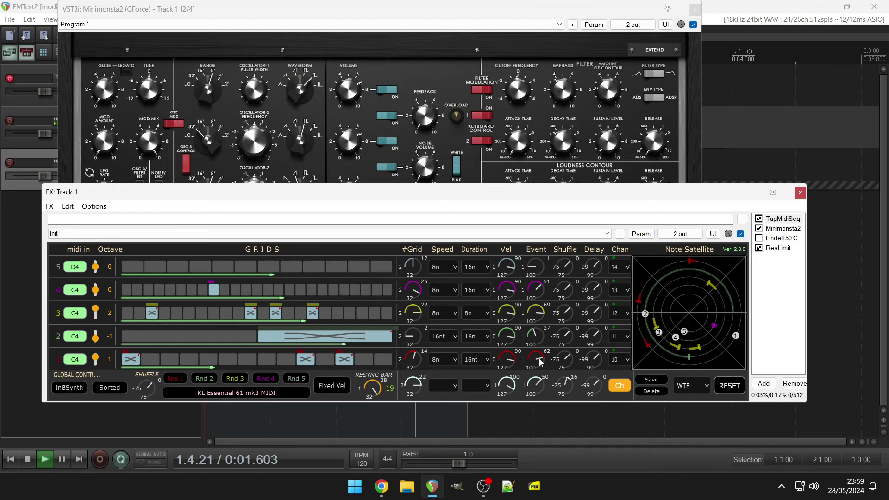
drag(540, 359, 521, 466)
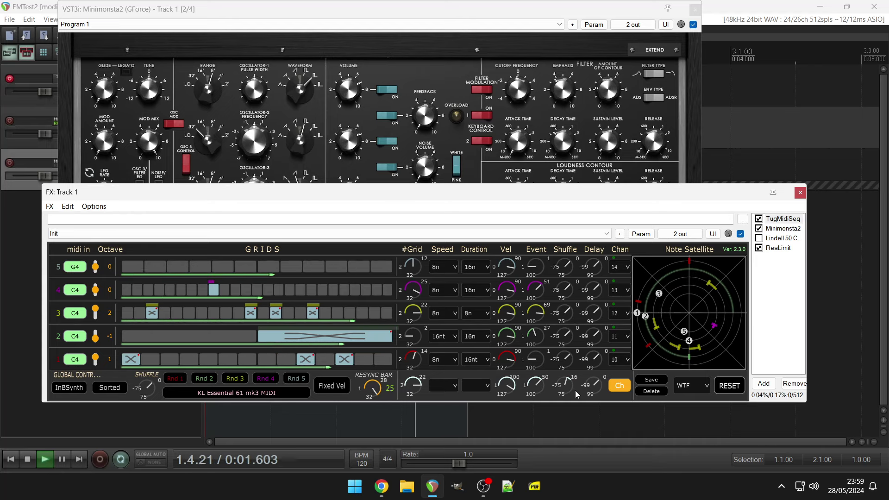
key(space)
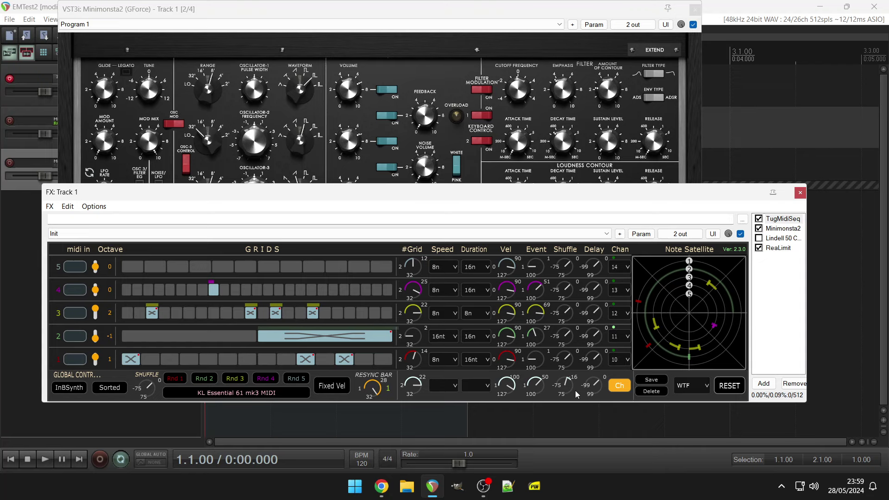